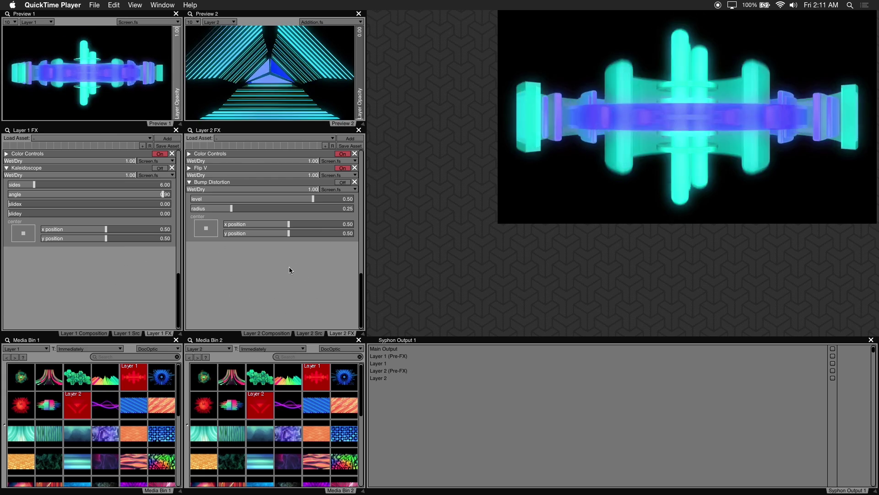
- Switch back to VDMX5 so the Workspace Inspector shows the Layers list with Layer 1 and Layer 2
{"action": "key", "text": "super+Tab"}
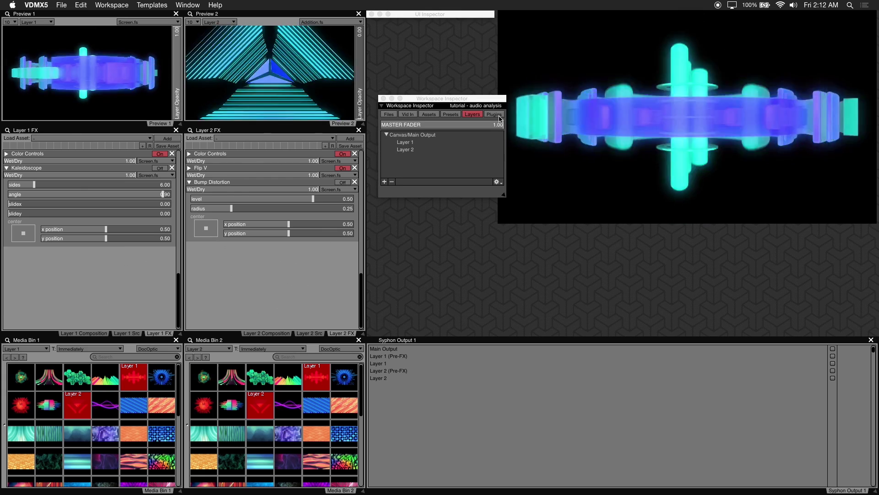
- Add an Audio Analysis plugin and dock its spectrum display in the bottom-right panel area
{"action": "left_click", "coordinate": [497, 115]}
{"action": "left_click", "coordinate": [385, 184]}
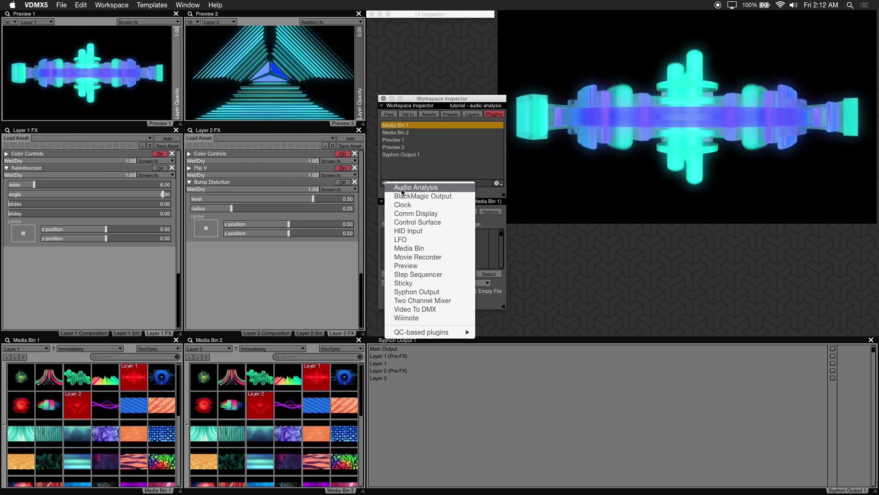
{"action": "left_click", "coordinate": [434, 188]}
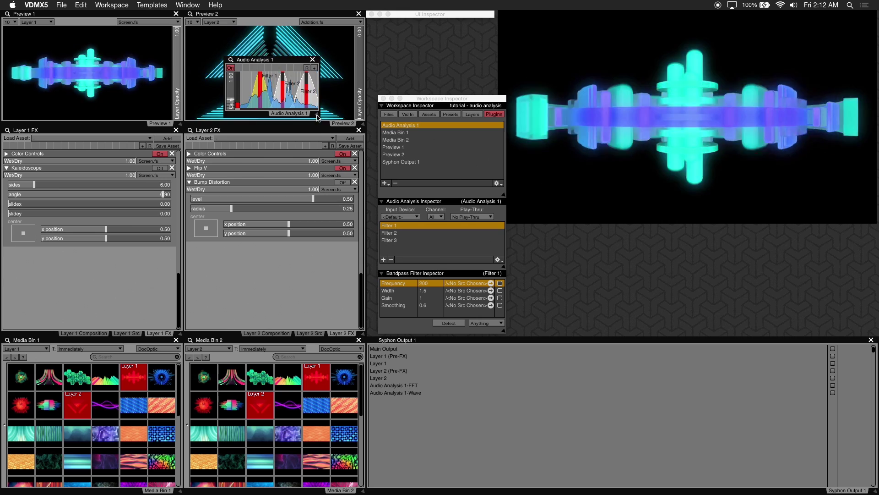
{"action": "left_click", "coordinate": [346, 146]}
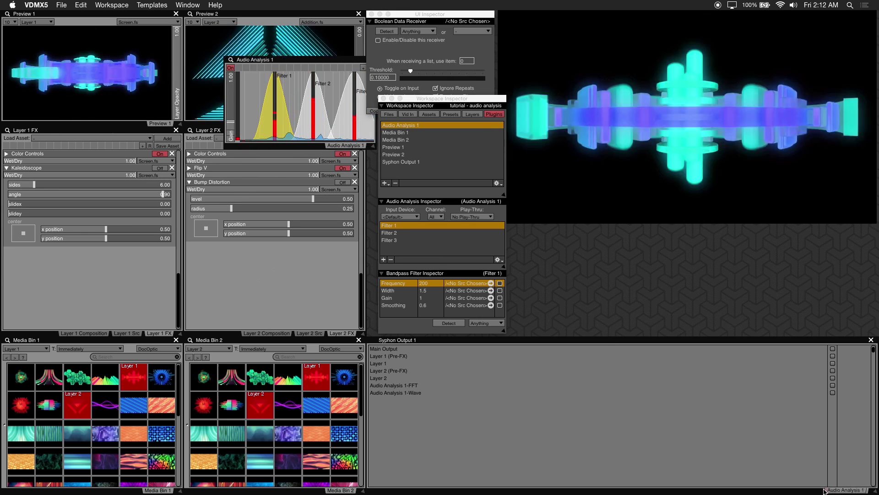
{"action": "left_click", "coordinate": [826, 490]}
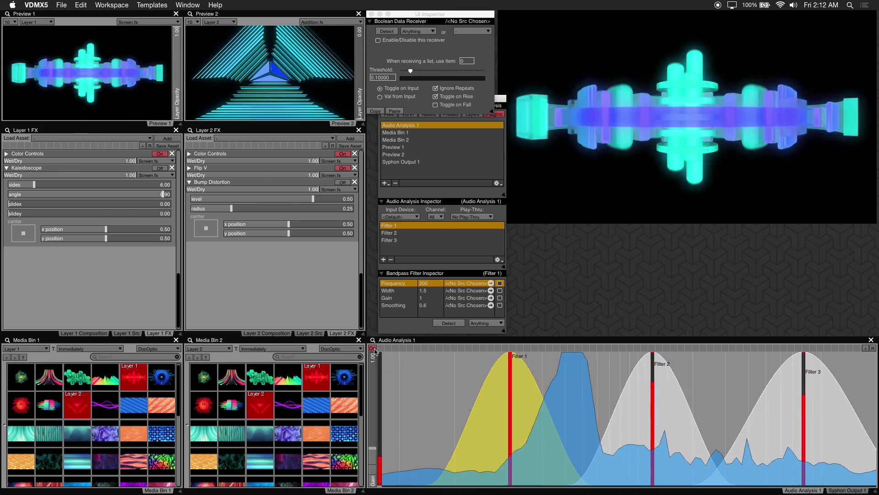
- Set the spectrum's sound input device to USB Audio CODEC
{"action": "right_click", "coordinate": [410, 395]}
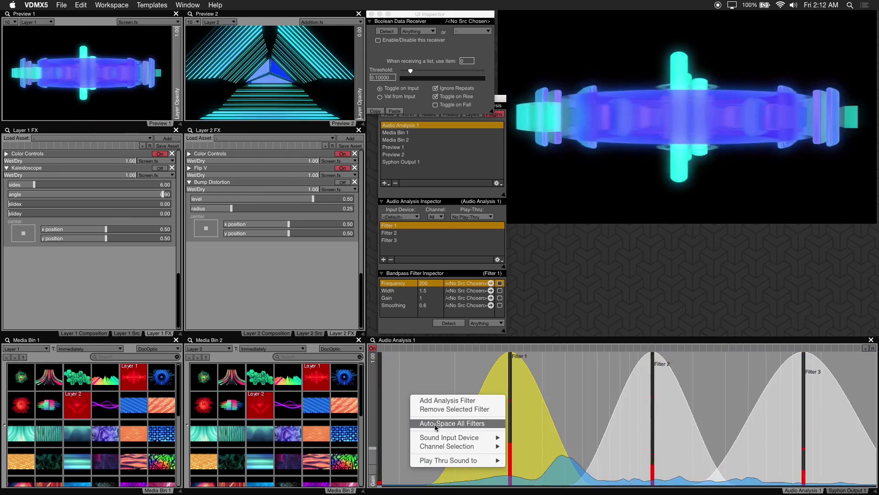
{"action": "mouse_move", "coordinate": [452, 437]}
{"action": "left_click", "coordinate": [535, 430]}
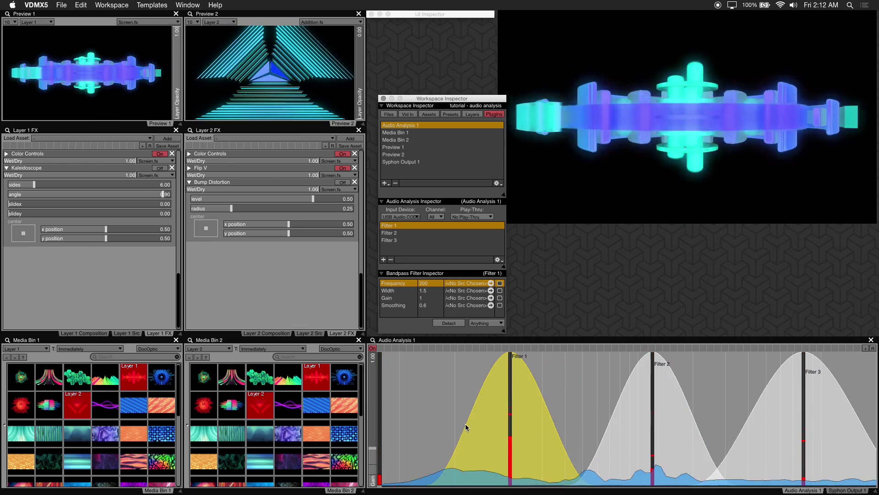
- Add a fourth analysis filter, play sound through Default Output, and lower Filter 1 to about 154 Hz
{"action": "right_click", "coordinate": [424, 419]}
{"action": "left_click", "coordinate": [440, 423]}
{"action": "right_click", "coordinate": [424, 419]}
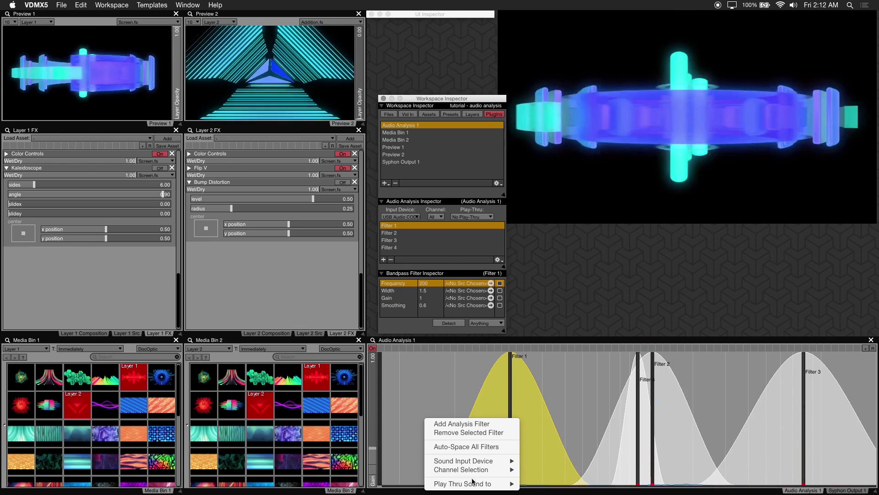
{"action": "mouse_move", "coordinate": [503, 486]}
{"action": "left_click", "coordinate": [558, 401]}
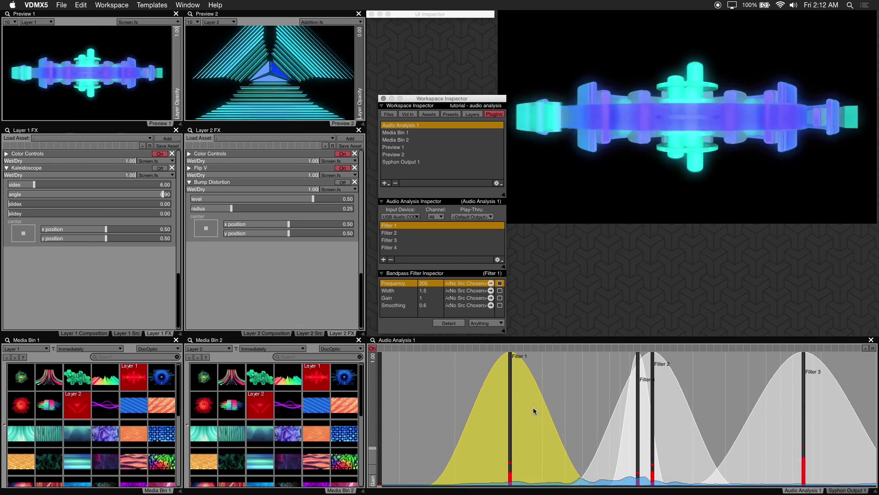
{"action": "left_click_drag", "start_coordinate": [512, 407], "coordinate": [489, 407]}
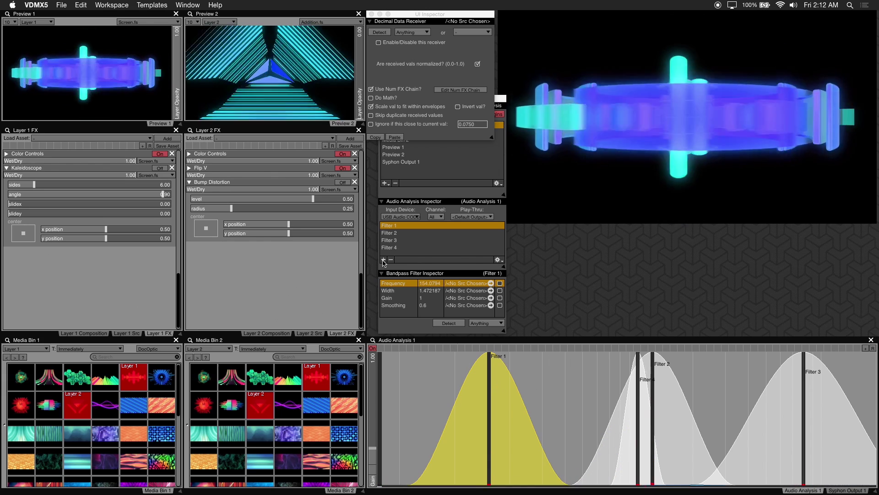
- Add Filters 5 and 6 and lower their frequencies, Filter 6 to about 342
{"action": "left_click", "coordinate": [384, 259]}
{"action": "scroll", "coordinate": [408, 254], "scroll_direction": "down", "scroll_amount": 1}
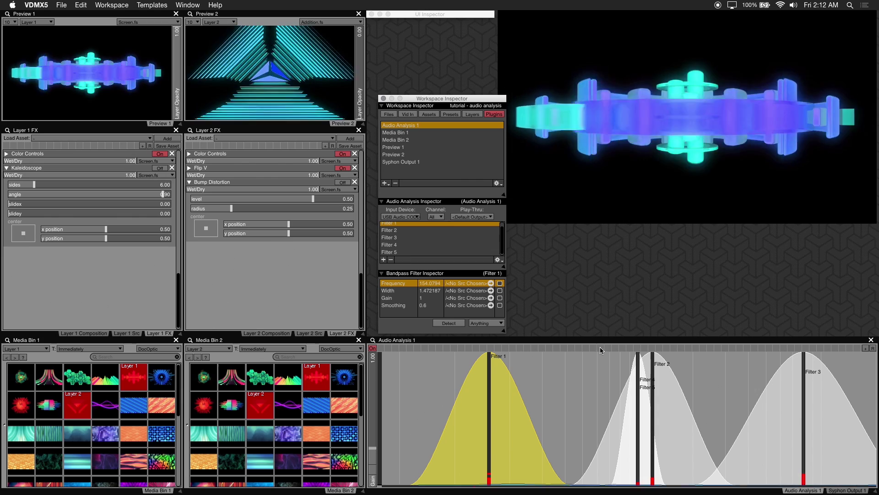
{"action": "left_click", "coordinate": [639, 395]}
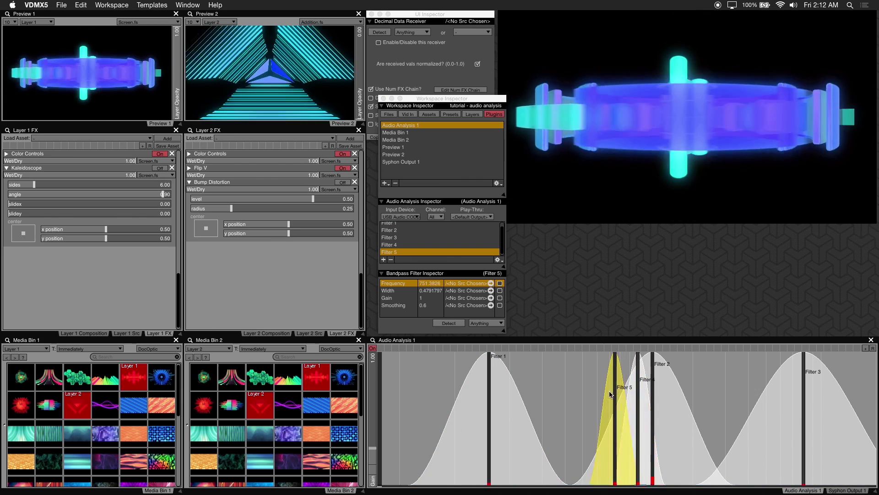
{"action": "left_click_drag", "start_coordinate": [603, 394], "coordinate": [596, 393]}
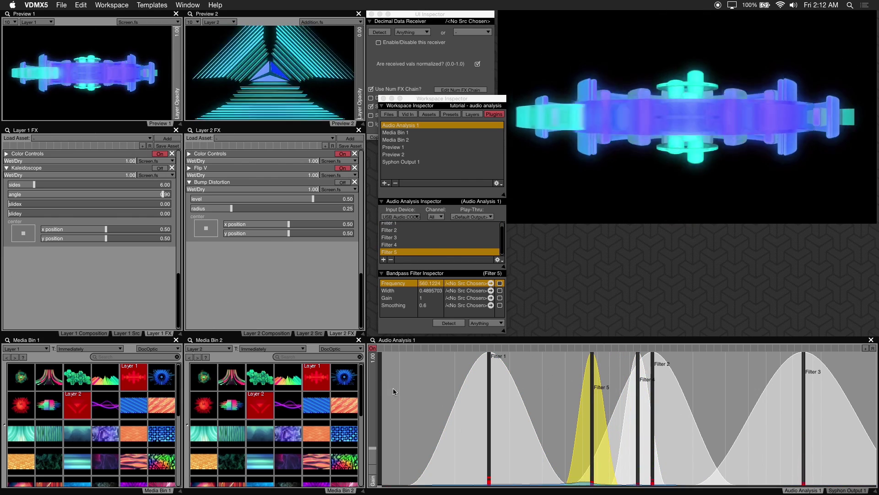
{"action": "double_click", "coordinate": [603, 387]}
{"action": "left_click_drag", "start_coordinate": [595, 387], "coordinate": [553, 388]}
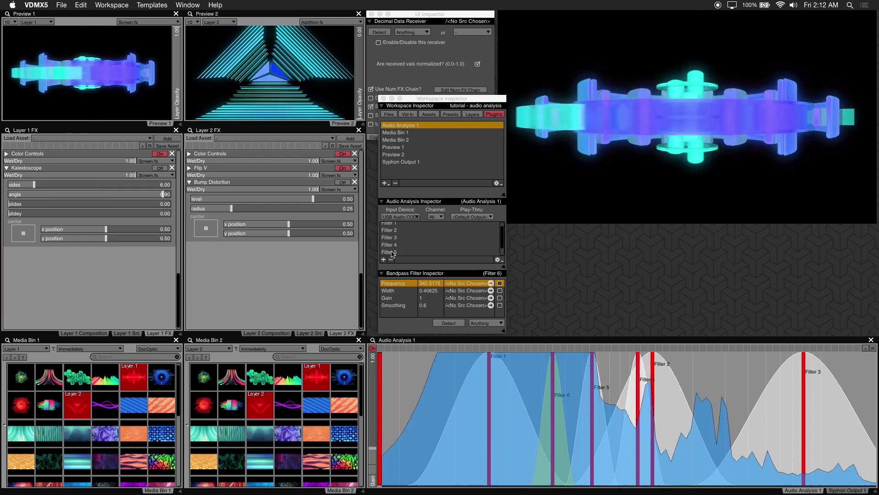
- Delete Filters 6, 5 and 4 so only three bandpass filters remain
{"action": "scroll", "coordinate": [394, 255], "scroll_direction": "down", "scroll_amount": 1}
{"action": "key", "text": "BackSpace"}
{"action": "key", "text": "BackSpace"}
{"action": "left_click", "coordinate": [393, 249]}
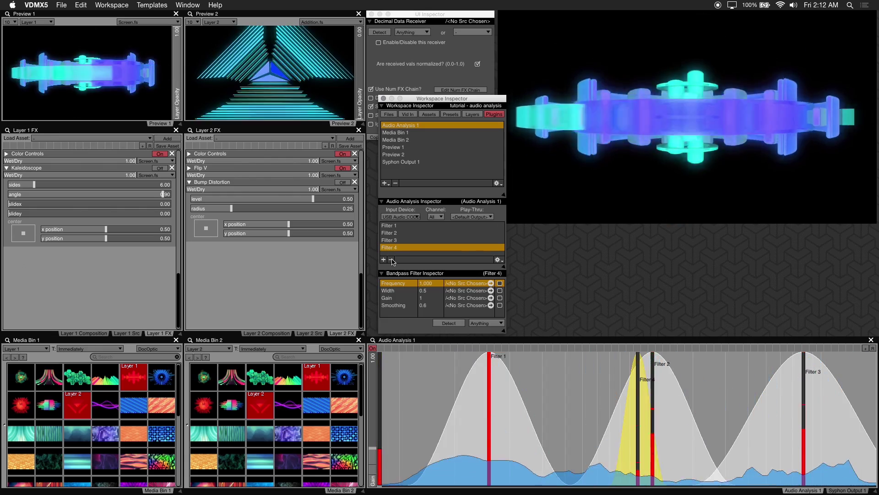
{"action": "left_click", "coordinate": [392, 260]}
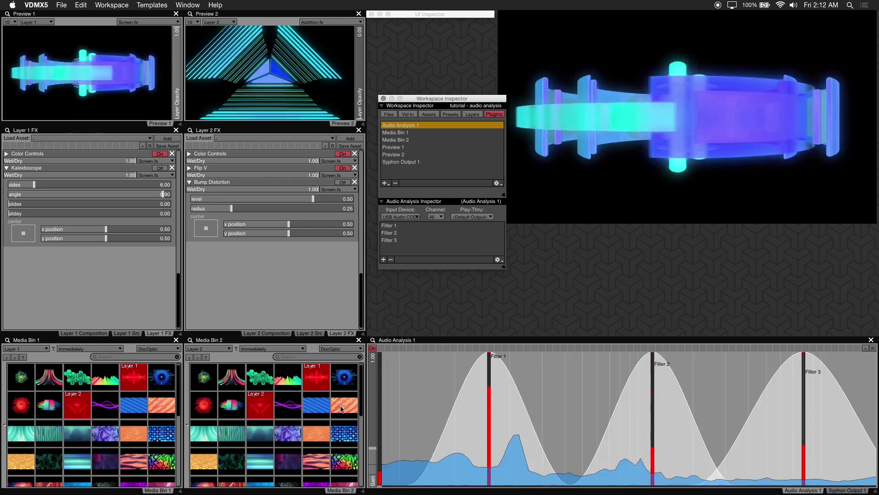
- Rename Filter 1, Filter 2 and Filter 3 to Lows, Mids and Highs
{"action": "left_click", "coordinate": [392, 227]}
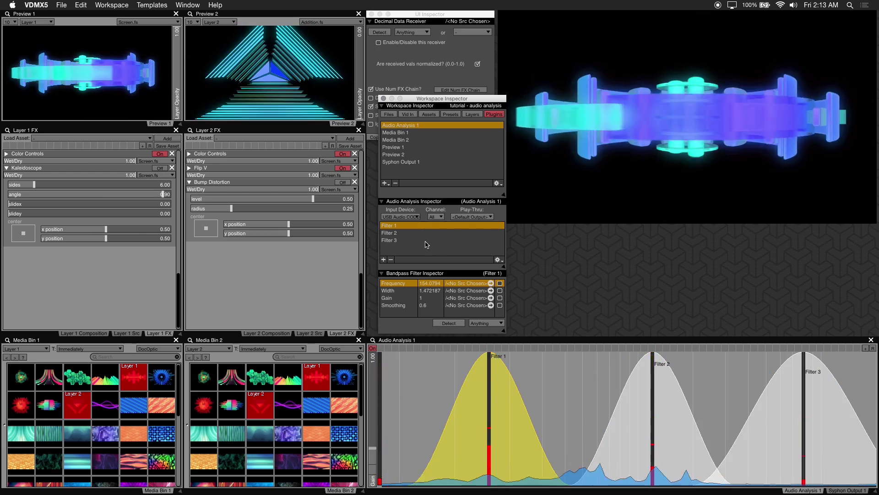
{"action": "double_click", "coordinate": [394, 226]}
{"action": "type", "text": "Lows"}
{"action": "key", "text": "Return"}
{"action": "double_click", "coordinate": [393, 233]}
{"action": "type", "text": "Mids"}
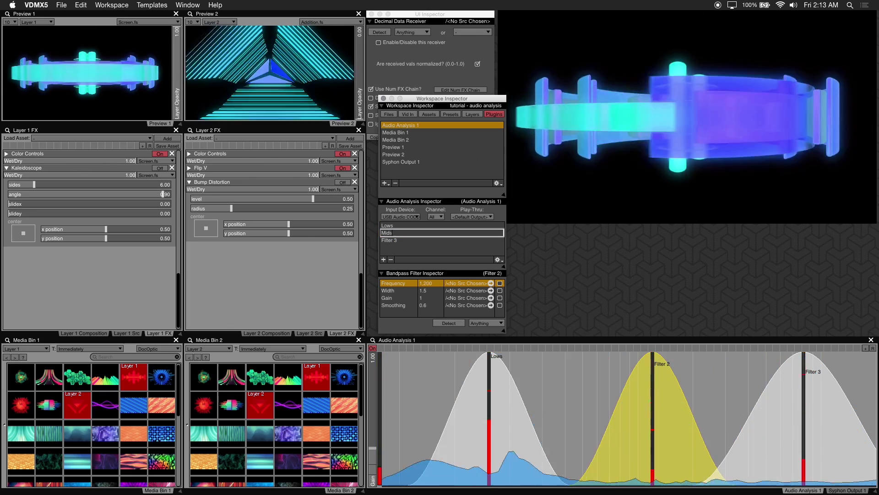
{"action": "key", "text": "Return"}
{"action": "double_click", "coordinate": [393, 240]}
{"action": "type", "text": "Highs"}
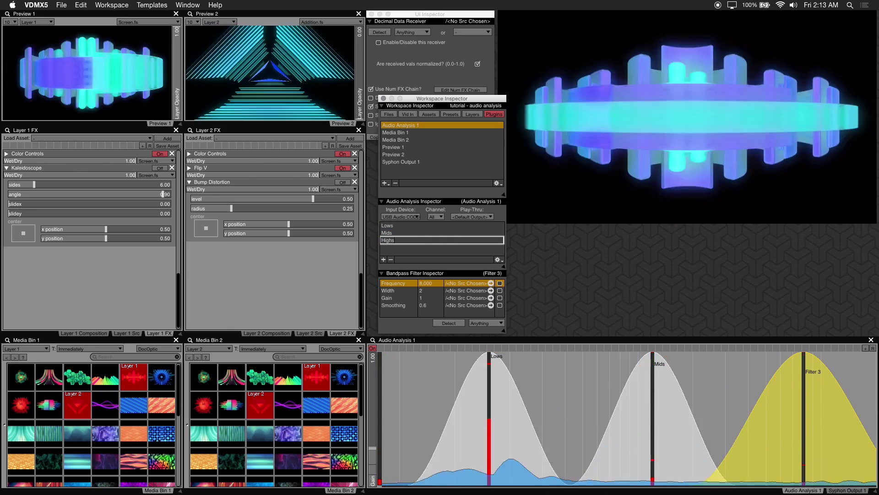
{"action": "key", "text": "Return"}
{"action": "left_click", "coordinate": [392, 226]}
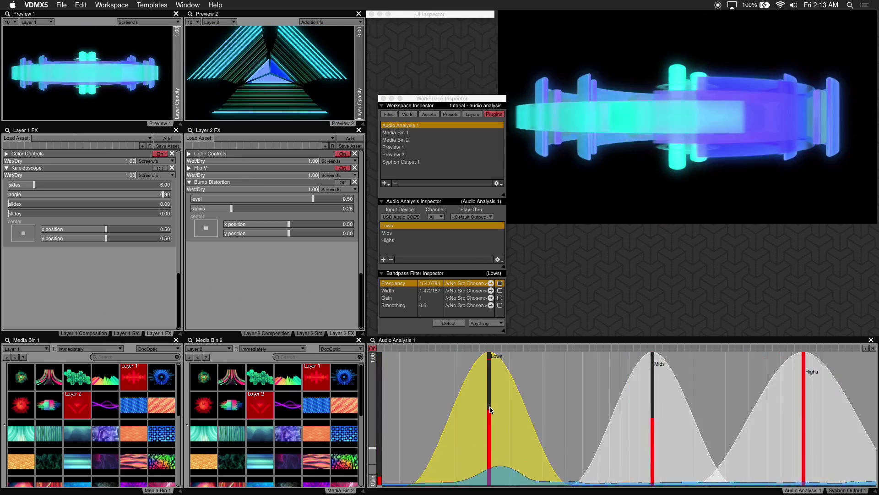
- Move the Lows band down to about 106 Hz with width 0.95 and nudge the Highs band higher
{"action": "left_click_drag", "start_coordinate": [493, 406], "coordinate": [469, 412]}
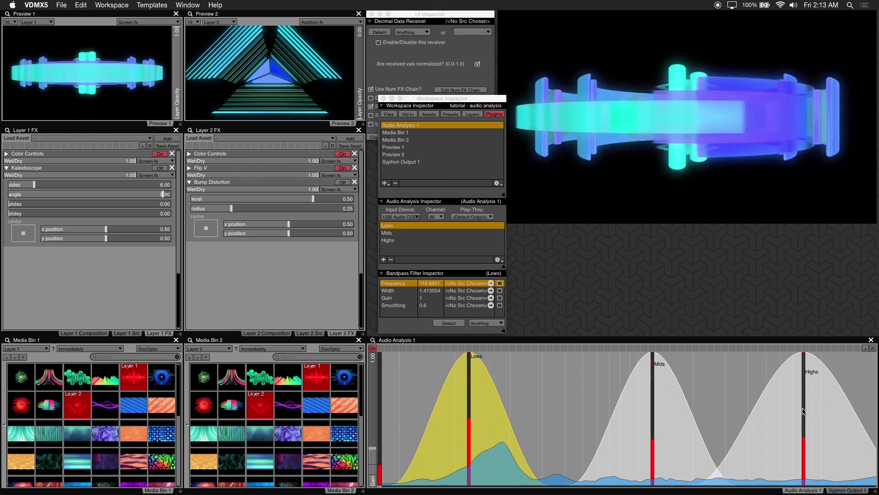
{"action": "mouse_move", "coordinate": [803, 406]}
{"action": "left_mouse_down"}
{"action": "mouse_move", "coordinate": [786, 412]}
{"action": "mouse_move", "coordinate": [814, 407]}
{"action": "left_mouse_up"}
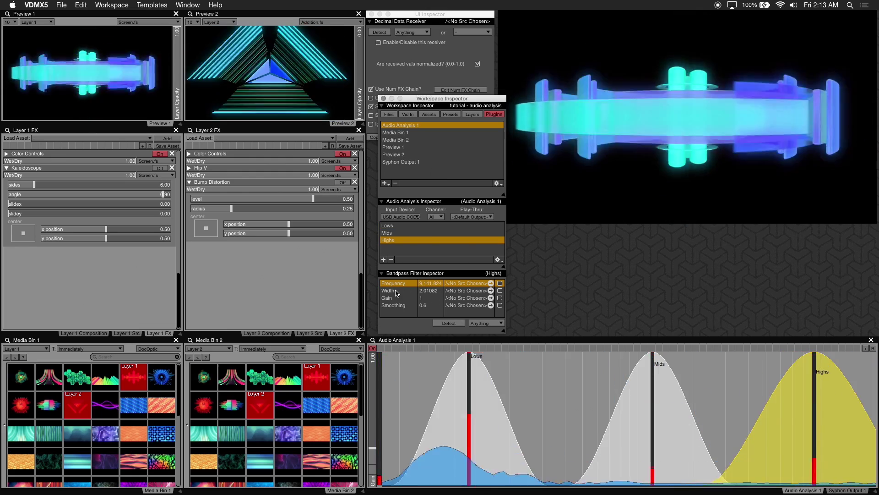
{"action": "key", "text": "Down"}
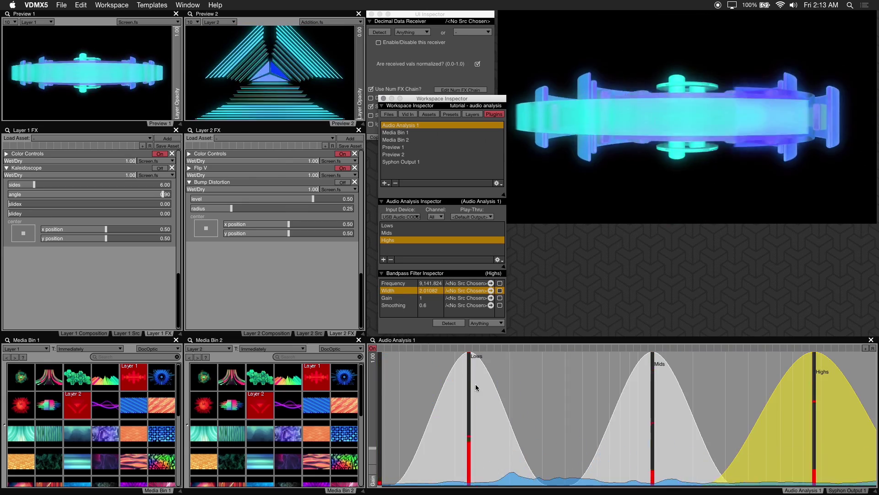
{"action": "left_click", "coordinate": [470, 399]}
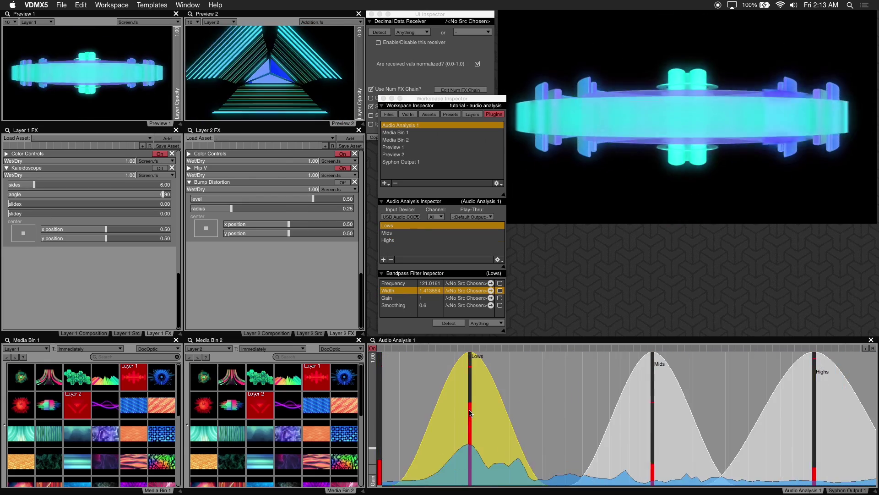
{"action": "left_click_drag", "start_coordinate": [469, 412], "coordinate": [460, 437]}
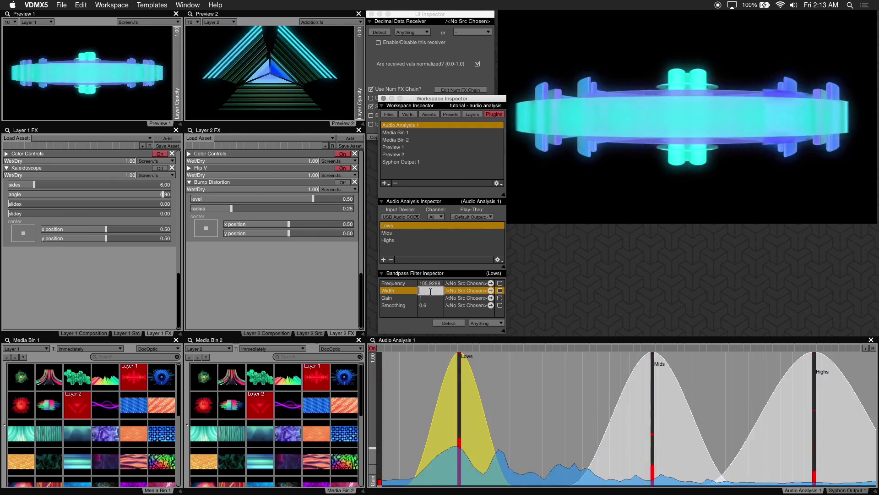
- Set the Lows smoothing to 0.6 and lower the overall analysis gain to 0.5
{"action": "left_click", "coordinate": [399, 298]}
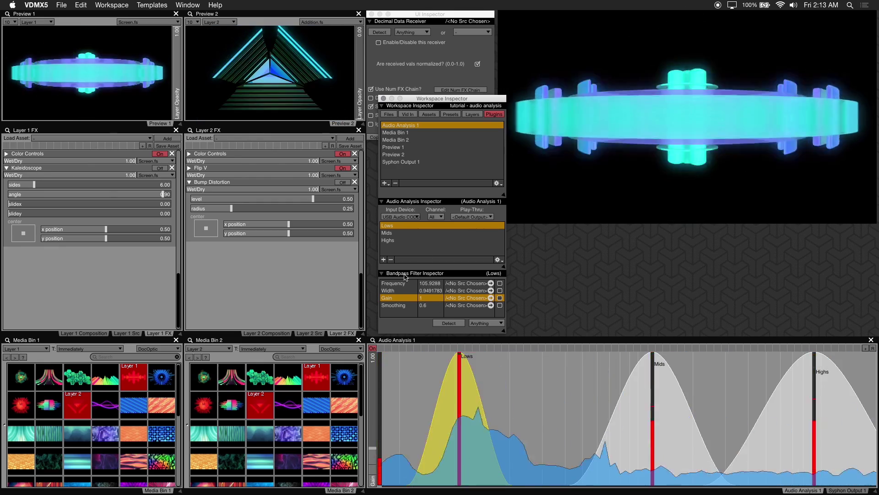
{"action": "left_click", "coordinate": [404, 305]}
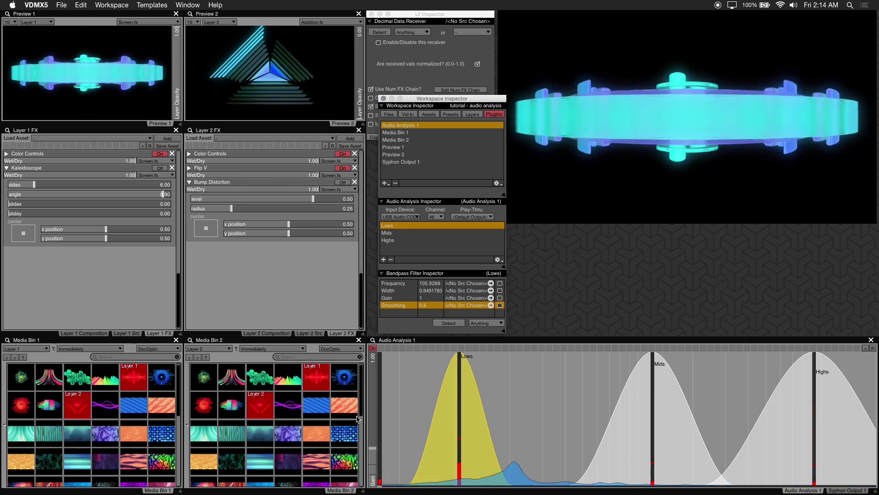
{"action": "left_click_drag", "start_coordinate": [374, 452], "coordinate": [375, 464]}
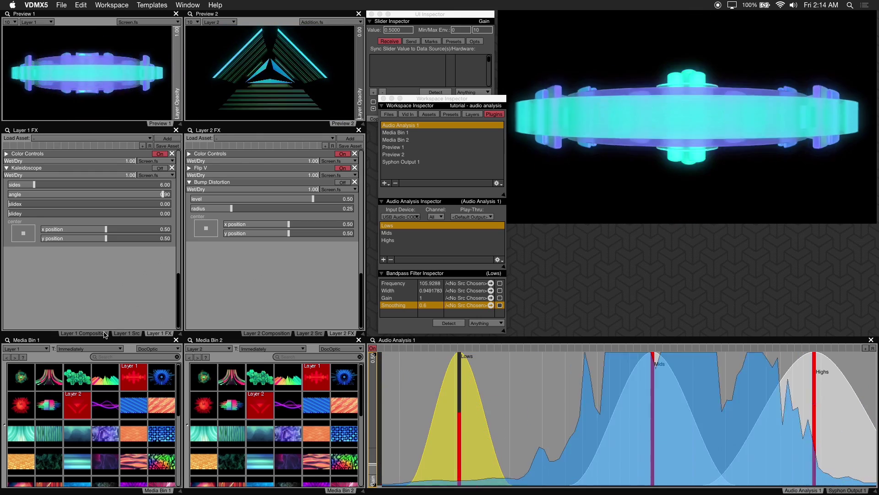
- Sync Layer 1's Opacity slider to /Audio Analysis 1/Lows
{"action": "left_click", "coordinate": [84, 333]}
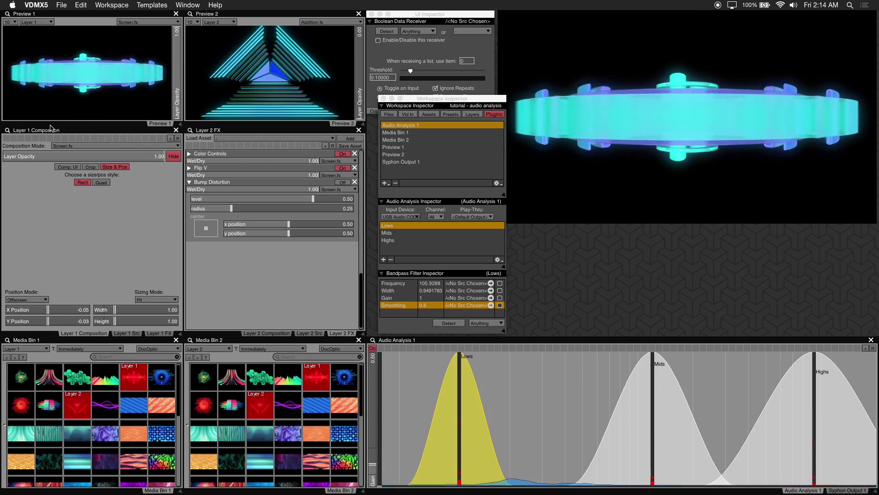
{"action": "right_click", "coordinate": [176, 90]}
{"action": "mouse_move", "coordinate": [234, 144]}
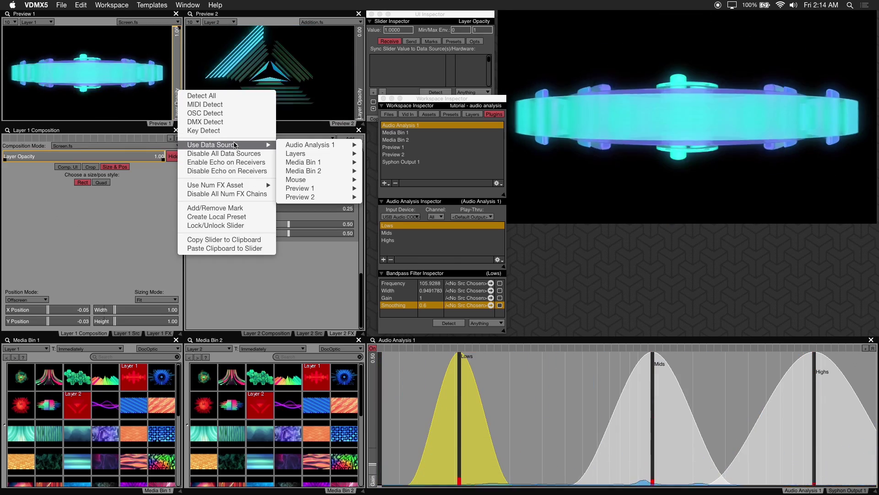
{"action": "mouse_move", "coordinate": [311, 145]}
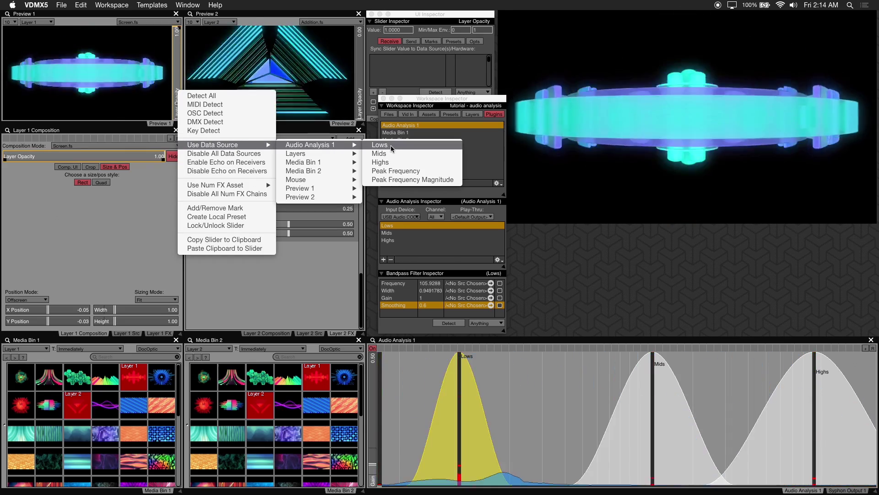
{"action": "left_click", "coordinate": [391, 145]}
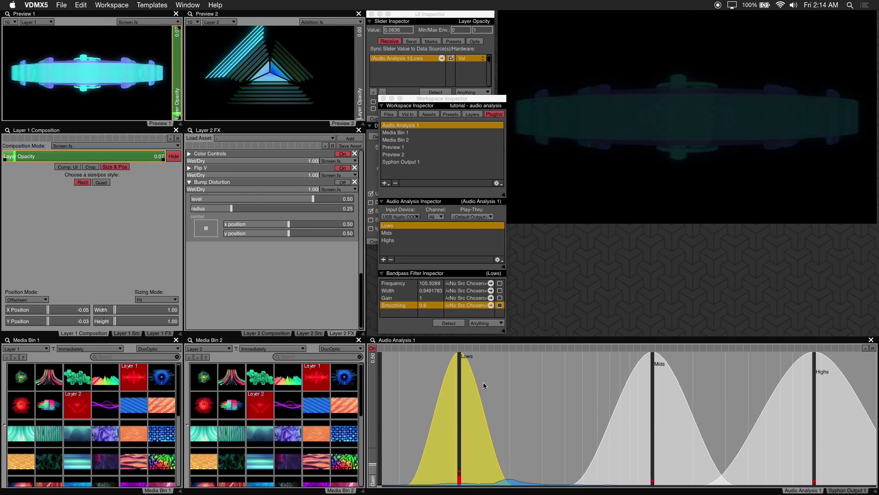
- Shift the Lows band lower, reduce the input gain, and set the Lows gain to 1
{"action": "left_click_drag", "start_coordinate": [459, 385], "coordinate": [452, 385]}
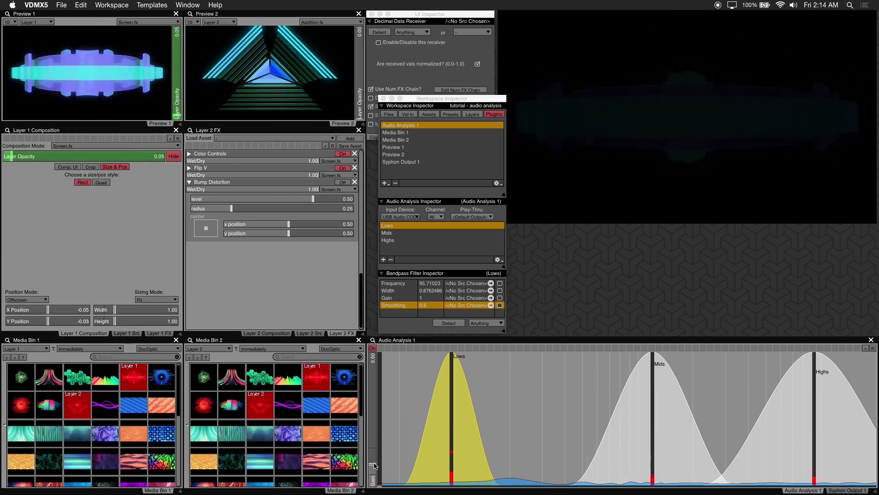
{"action": "left_click_drag", "start_coordinate": [375, 465], "coordinate": [374, 468]}
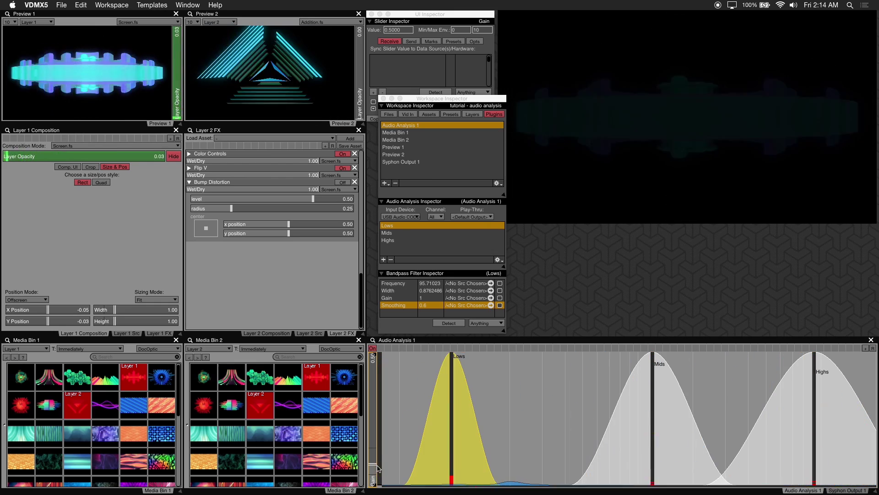
{"action": "double_click", "coordinate": [427, 298]}
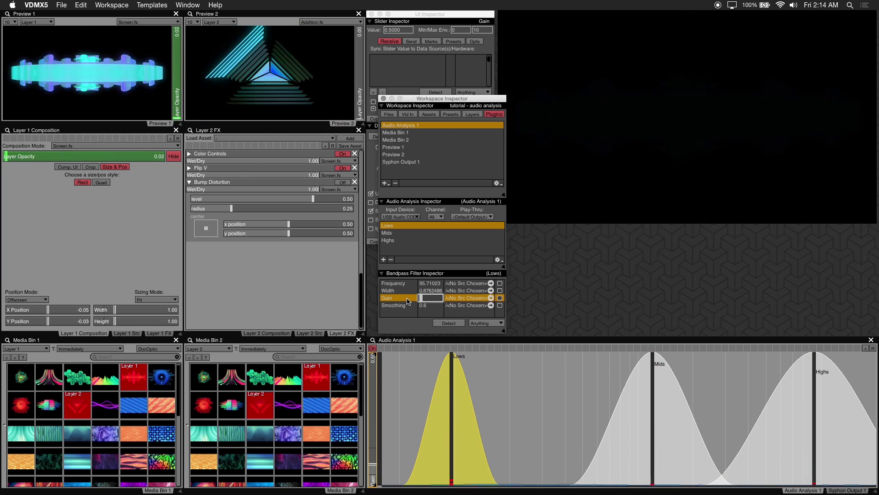
{"action": "type", "text": "1"}
{"action": "key", "text": "Return"}
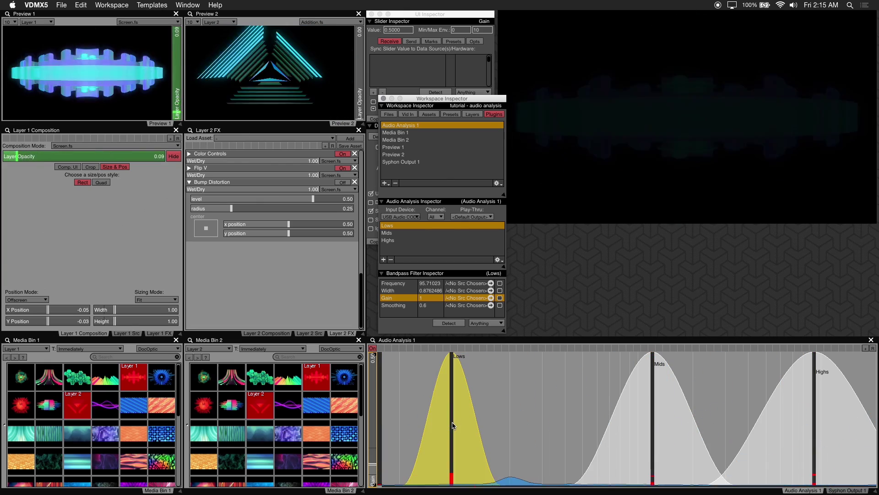
- Narrow the Lows band to about 87.9 Hz, width 0.88, and shift the Mids band higher
{"action": "left_click_drag", "start_coordinate": [452, 425], "coordinate": [444, 426]}
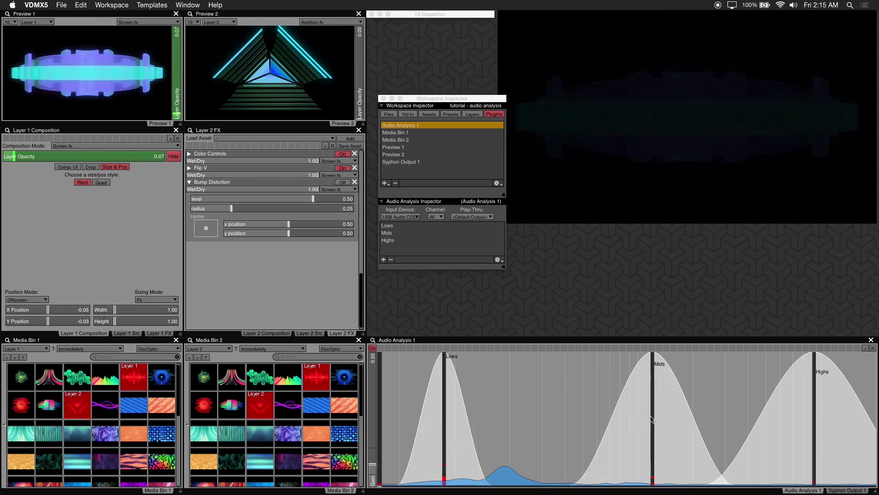
{"action": "left_click_drag", "start_coordinate": [664, 410], "coordinate": [704, 429]}
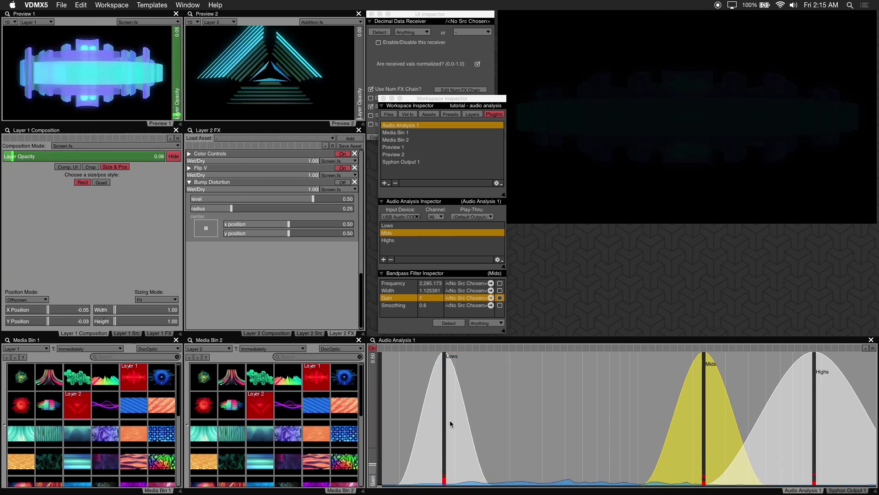
{"action": "left_click", "coordinate": [446, 418]}
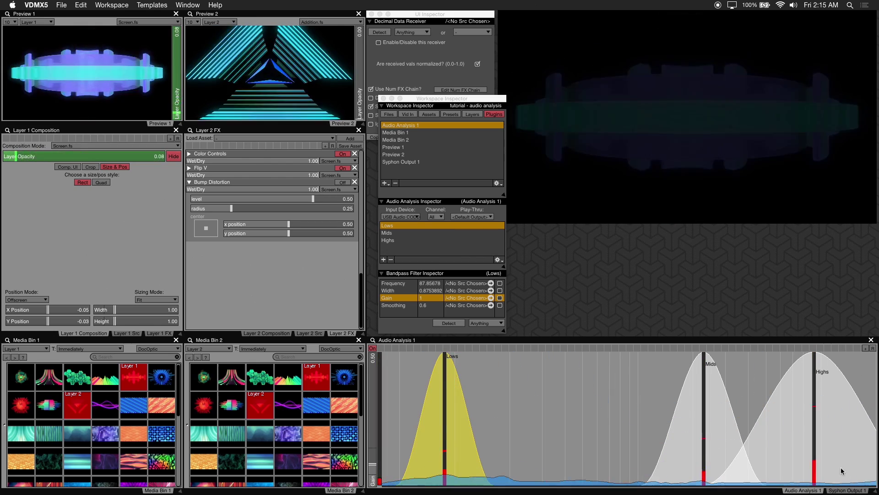
{"action": "left_click", "coordinate": [850, 490]}
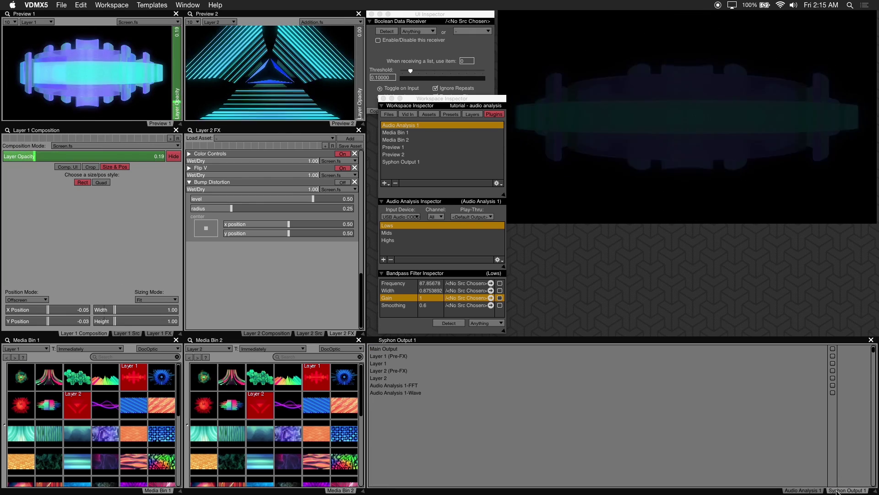
{"action": "left_click", "coordinate": [810, 490]}
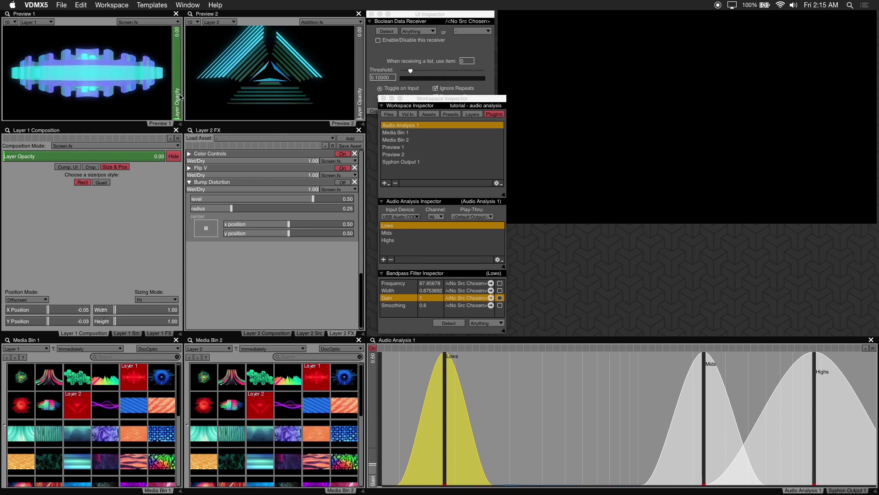
- Save the Layer Opacity slider's Lows link as a slider preset named L
{"action": "left_click", "coordinate": [178, 48]}
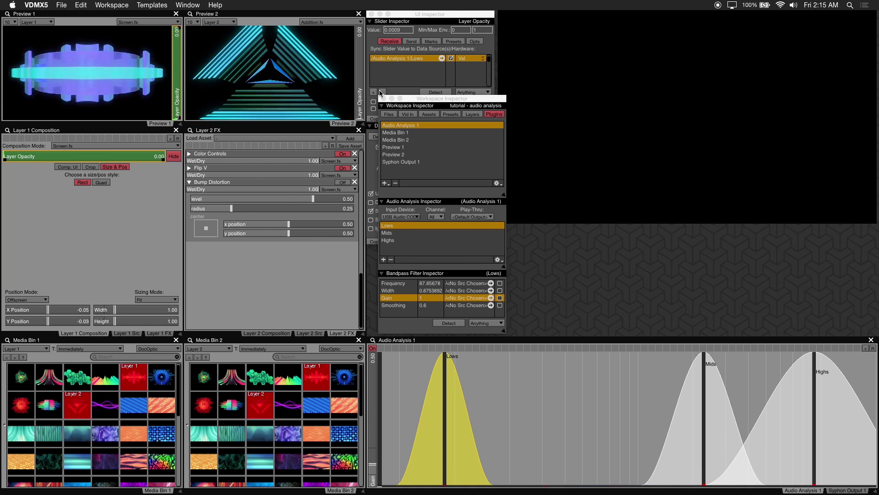
{"action": "left_click", "coordinate": [463, 41]}
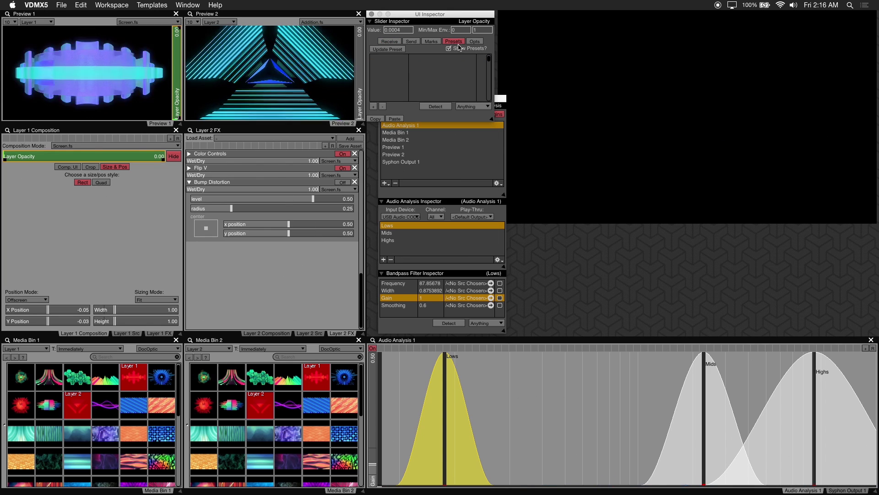
{"action": "left_click", "coordinate": [373, 107]}
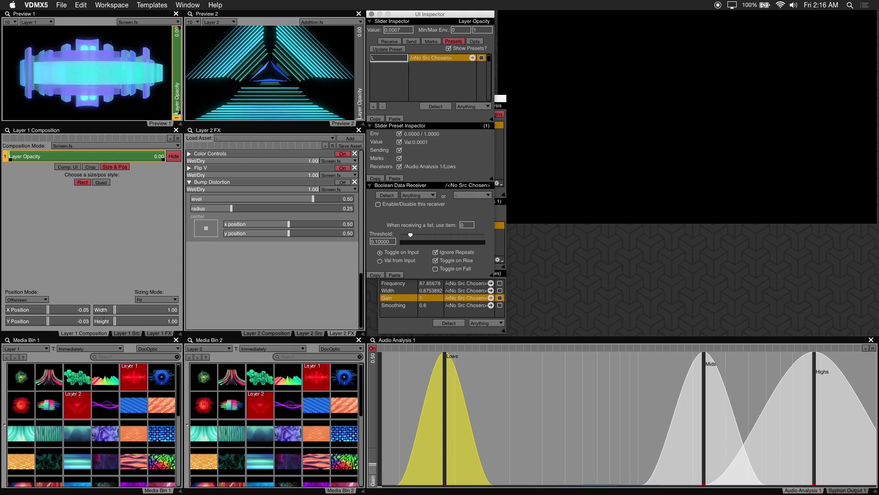
{"action": "type", "text": "L"}
{"action": "key", "text": "Return"}
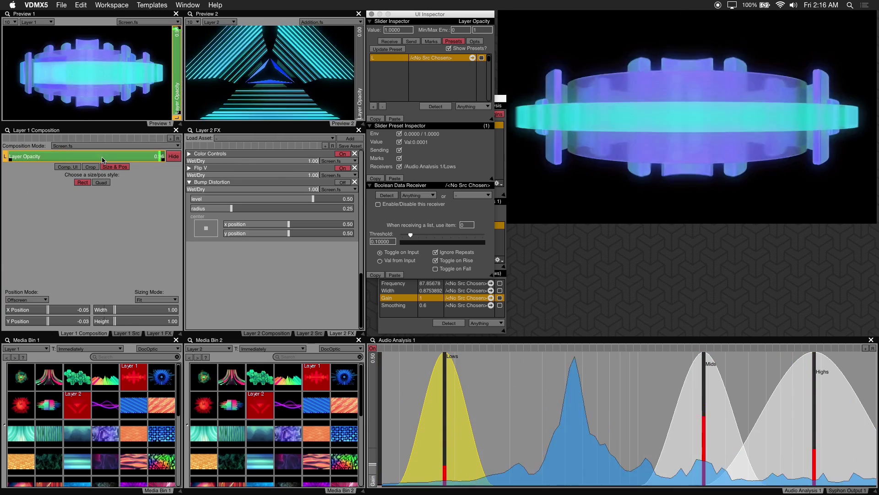
- Link Layer Opacity to the Audio Analysis 1 Mids band and save it as preset M
{"action": "left_click", "coordinate": [390, 41]}
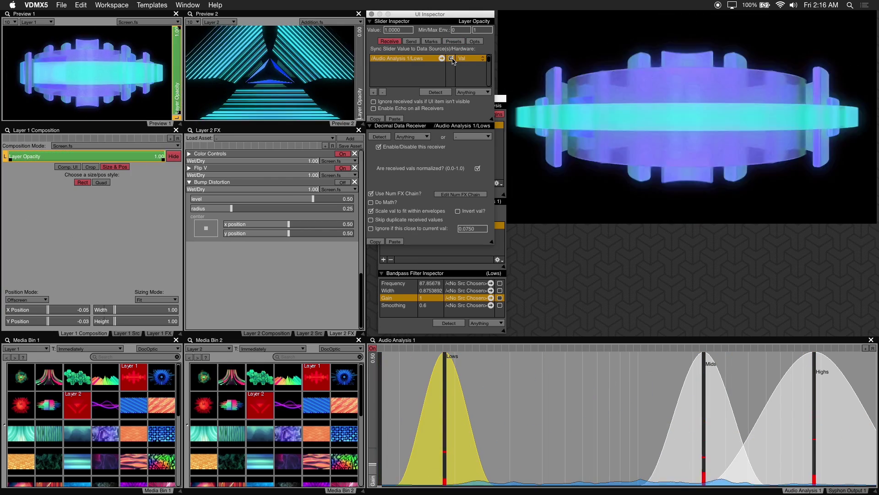
{"action": "left_click", "coordinate": [375, 92]}
{"action": "left_click", "coordinate": [442, 58]}
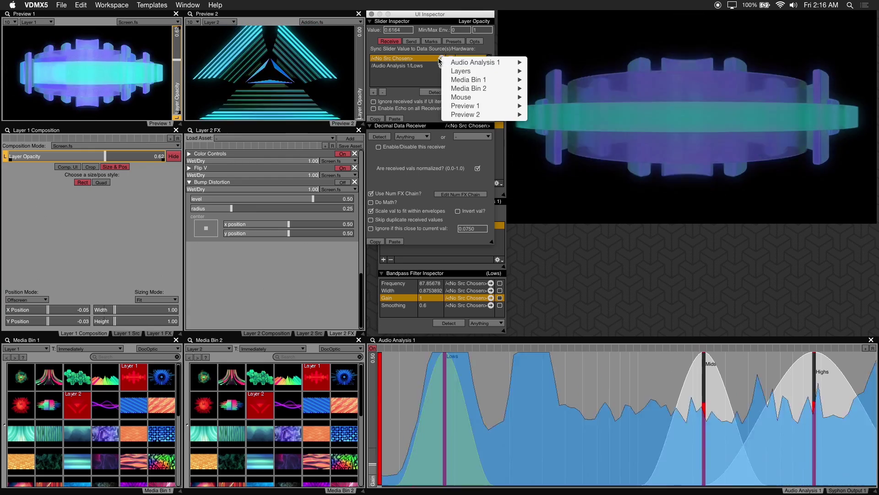
{"action": "mouse_move", "coordinate": [468, 62]}
{"action": "left_click", "coordinate": [552, 71]}
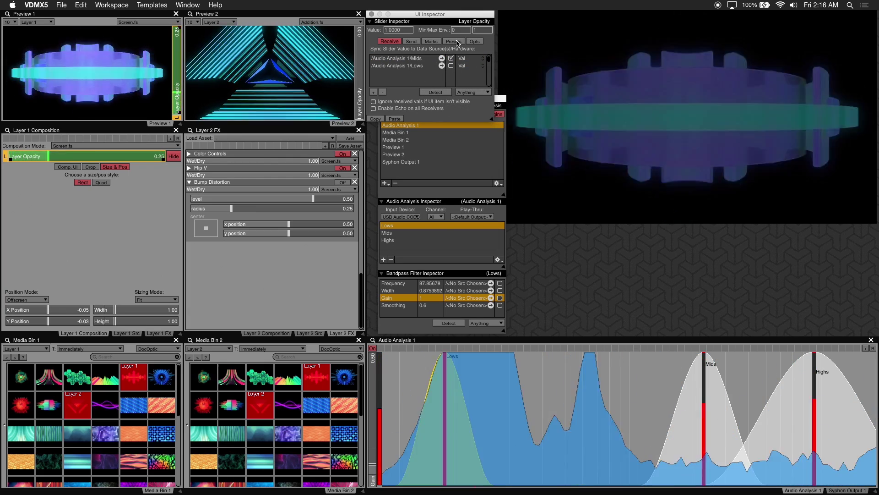
{"action": "left_click", "coordinate": [457, 42]}
{"action": "left_click", "coordinate": [374, 107]}
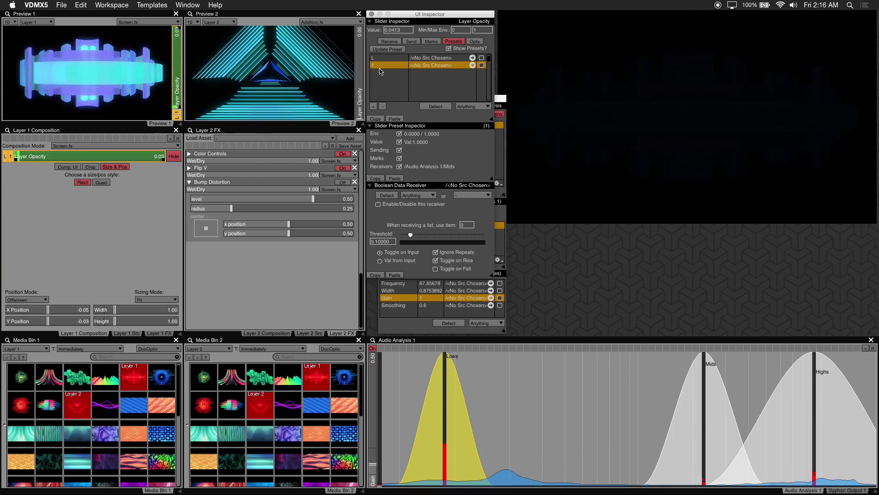
{"action": "type", "text": "M"}
{"action": "key", "text": "Return"}
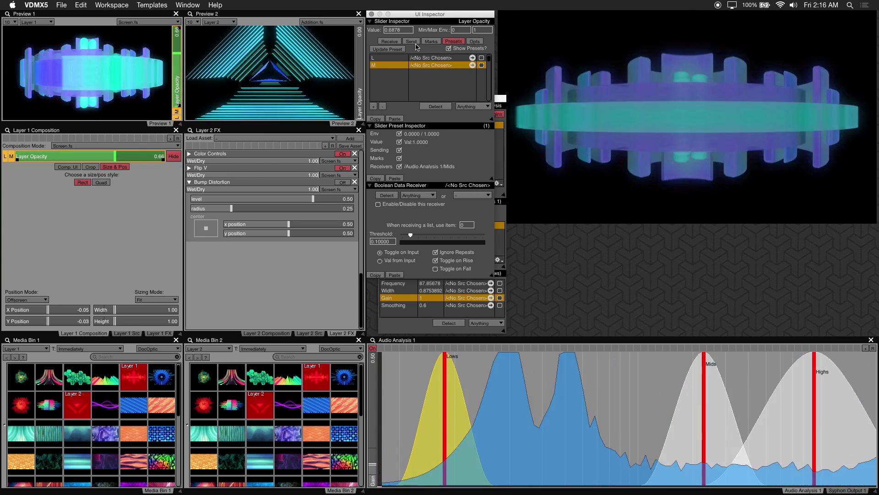
- Disable the Mids link, link opacity to the Highs band, and add a third preset
{"action": "left_click", "coordinate": [390, 42]}
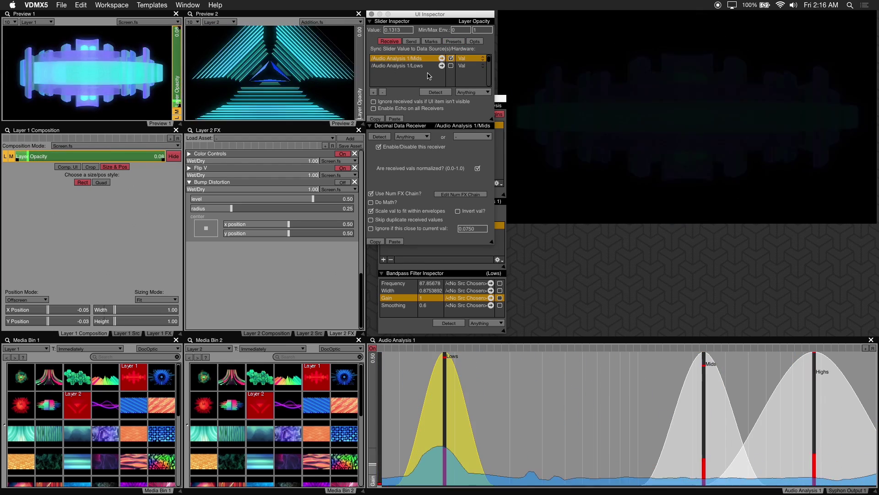
{"action": "left_click", "coordinate": [451, 58]}
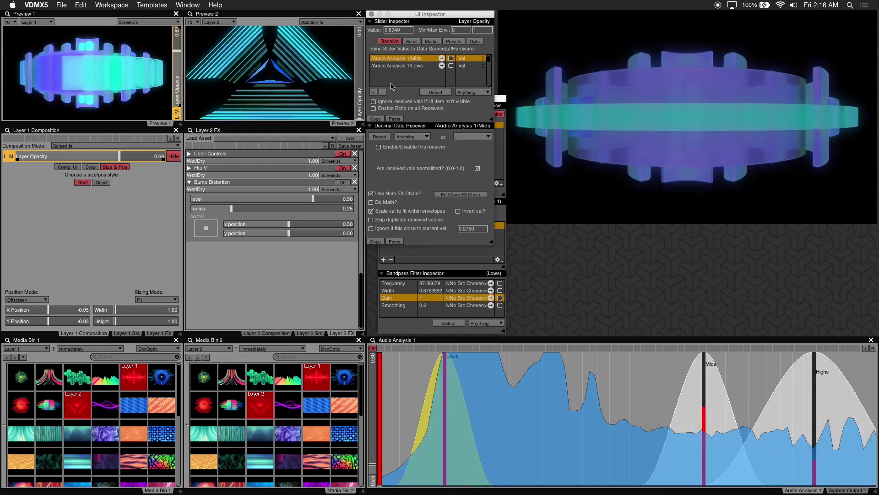
{"action": "left_click", "coordinate": [374, 92]}
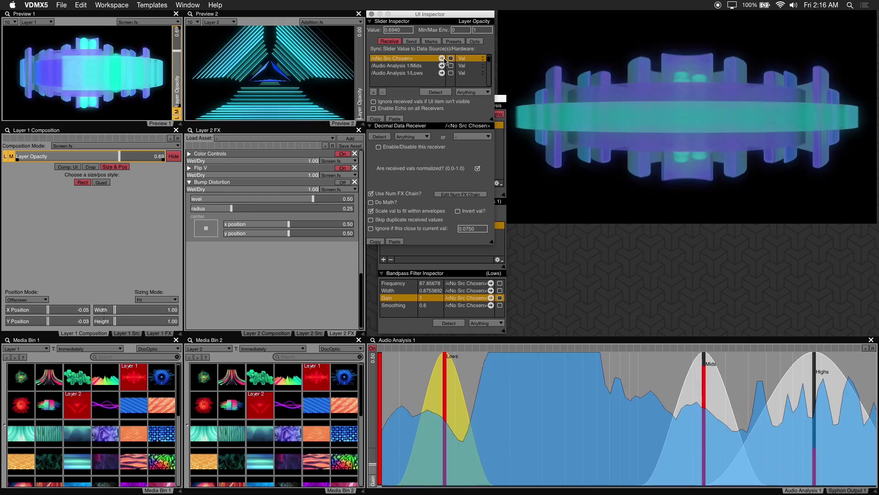
{"action": "left_click", "coordinate": [442, 58]}
{"action": "mouse_move", "coordinate": [458, 62]}
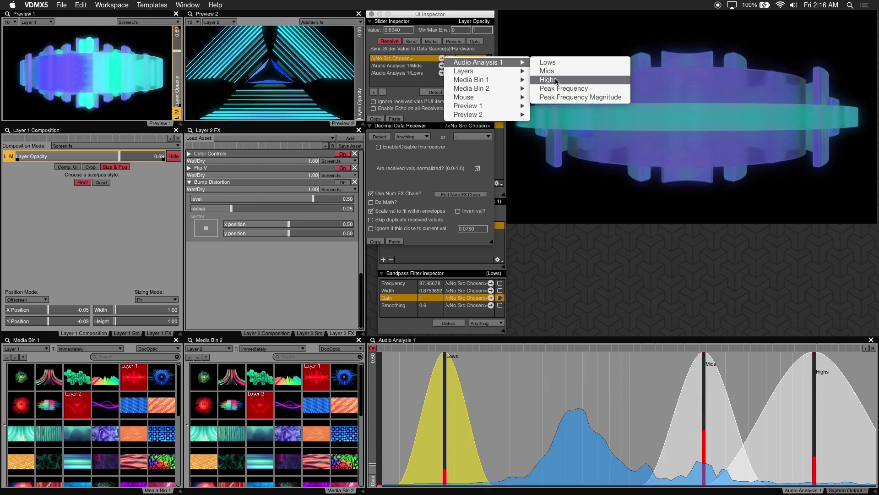
{"action": "left_click", "coordinate": [557, 81]}
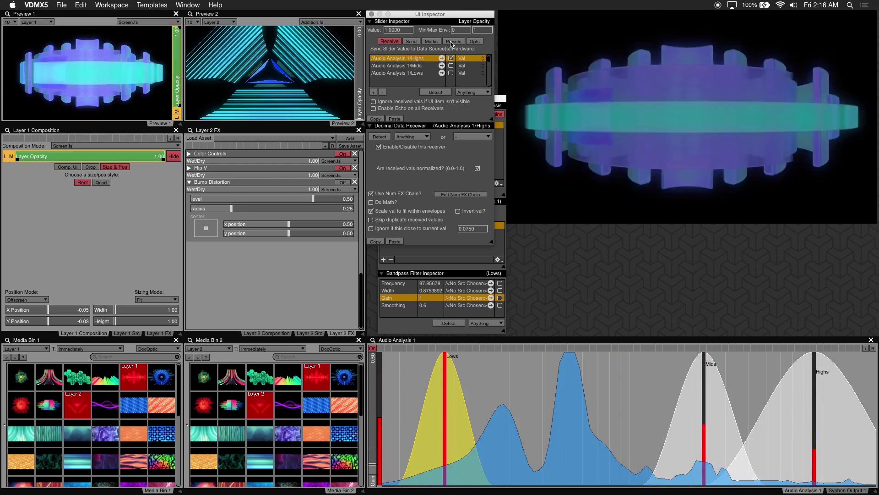
{"action": "left_click", "coordinate": [453, 41]}
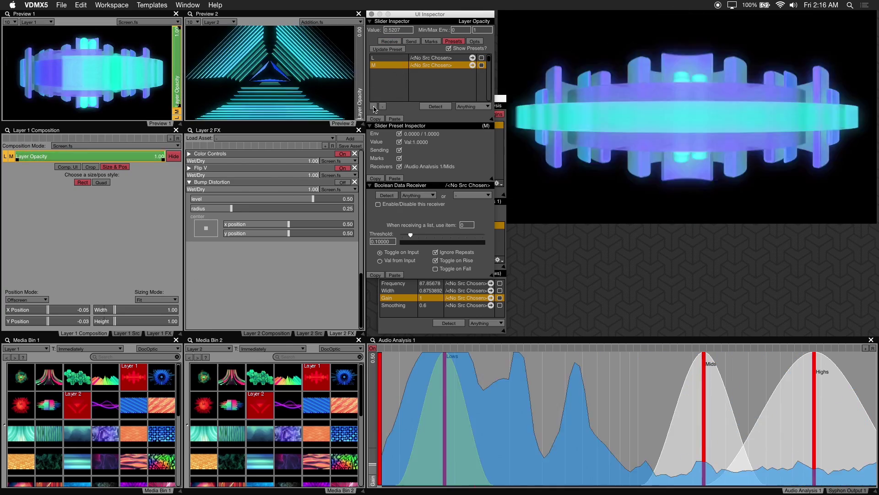
{"action": "left_click", "coordinate": [374, 106]}
{"action": "double_click", "coordinate": [376, 73]}
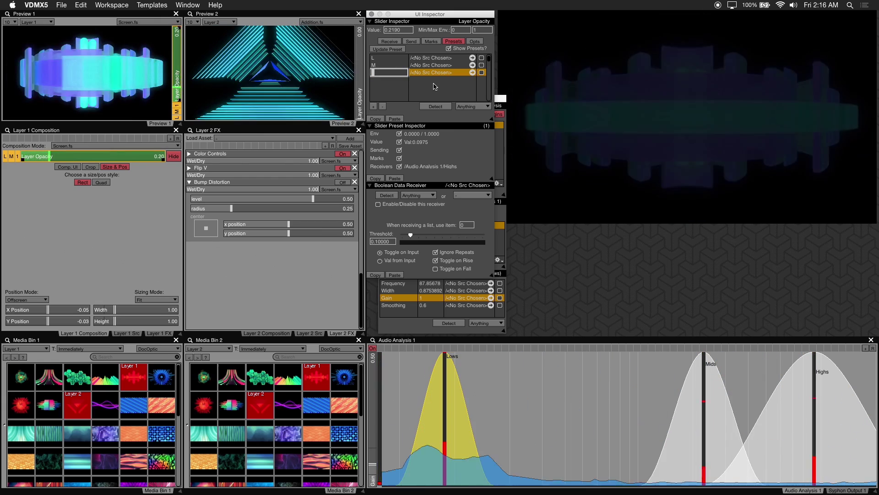
- Name the preset H, then uncheck the Highs receiver so opacity no longer follows it
{"action": "type", "text": "H"}
{"action": "key", "text": "Return"}
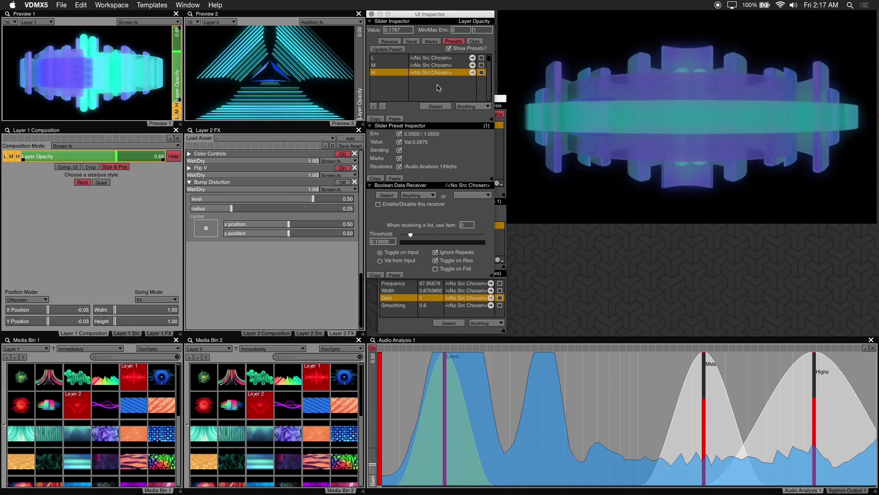
{"action": "left_click", "coordinate": [389, 41]}
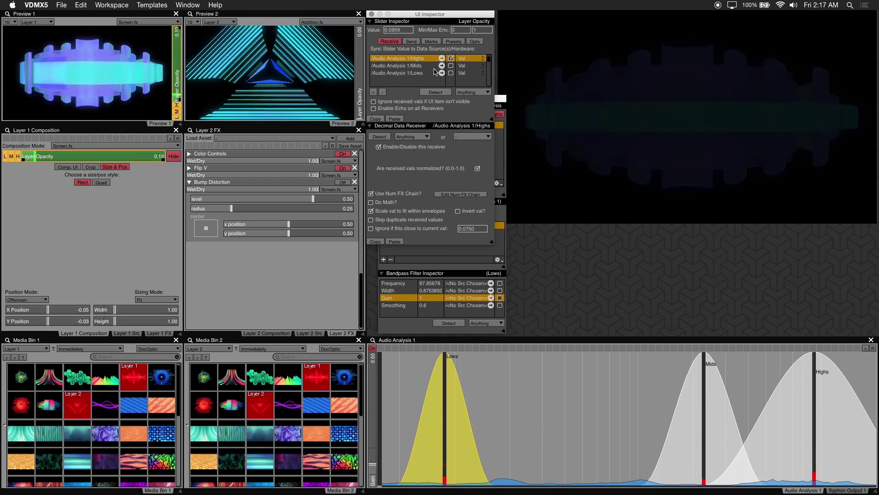
{"action": "left_click", "coordinate": [451, 58]}
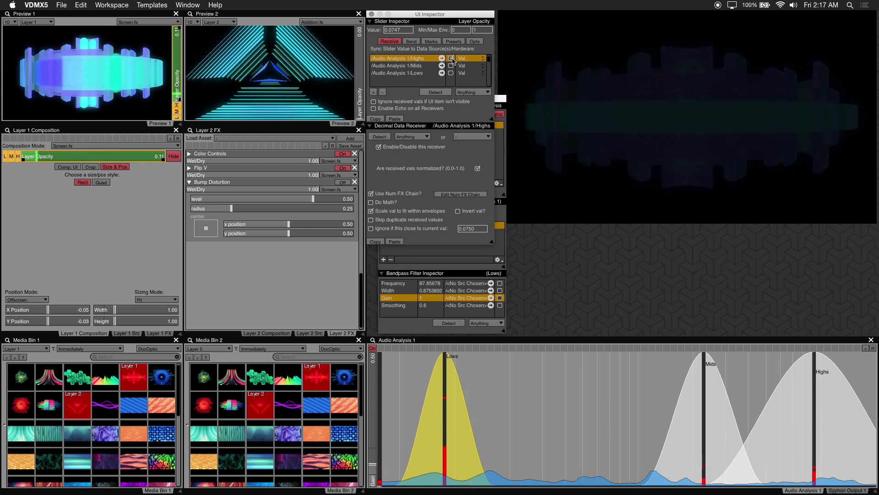
{"action": "left_click", "coordinate": [453, 41]}
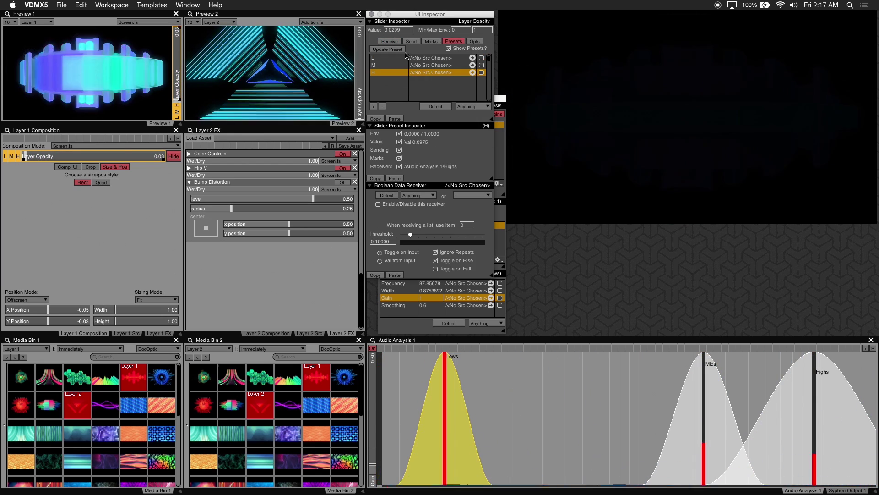
- Add a fourth Layer Opacity preset named 0 with no audio link
{"action": "left_click", "coordinate": [374, 106]}
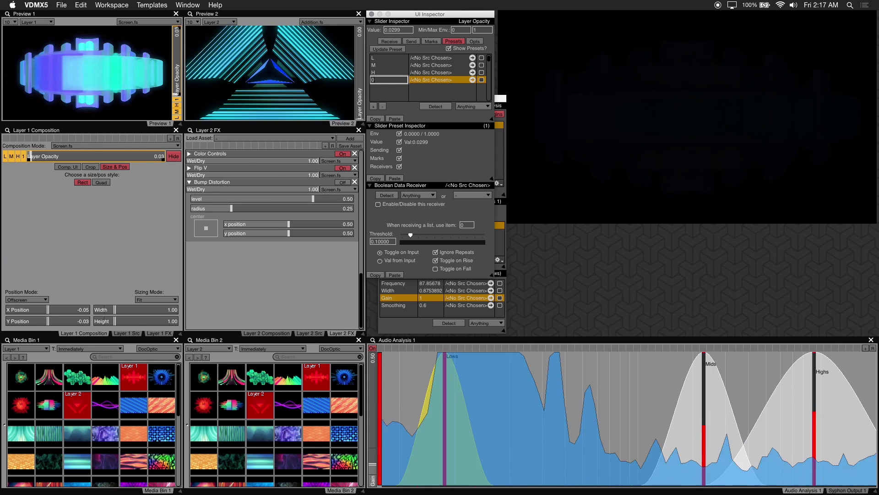
{"action": "type", "text": "0"}
{"action": "key", "text": "Return"}
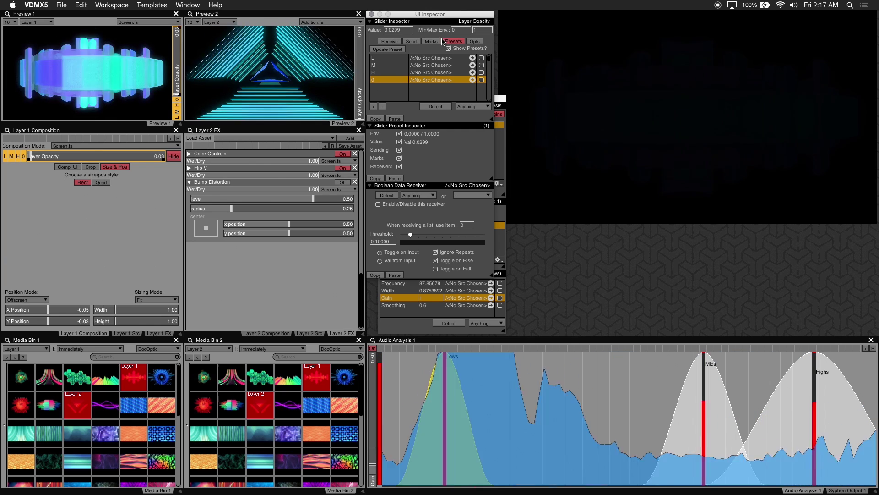
{"action": "left_click", "coordinate": [390, 41]}
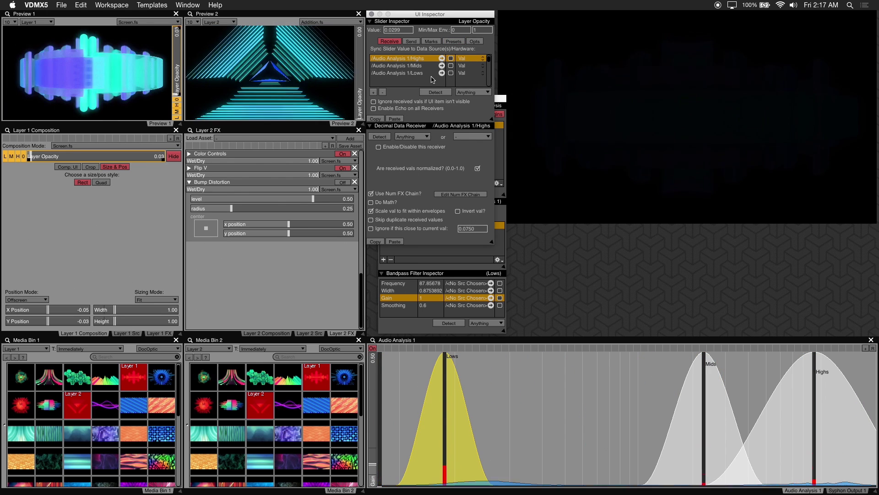
- Try Layer 1 opacity on the H, L and M presets in turn
{"action": "left_click", "coordinate": [178, 105]}
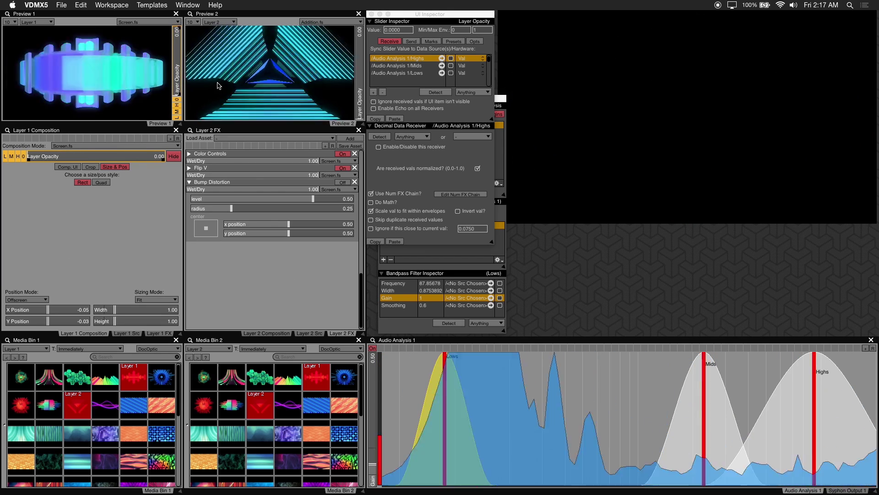
{"action": "left_click", "coordinate": [176, 117]}
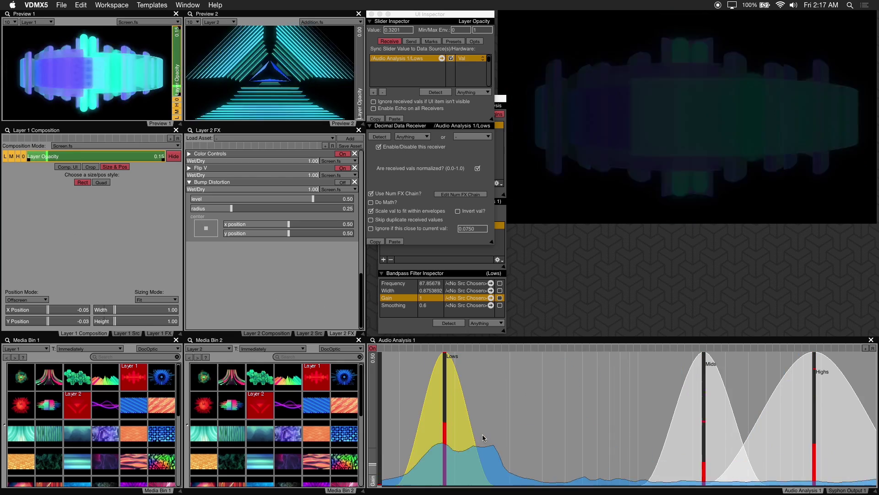
{"action": "left_click", "coordinate": [177, 111]}
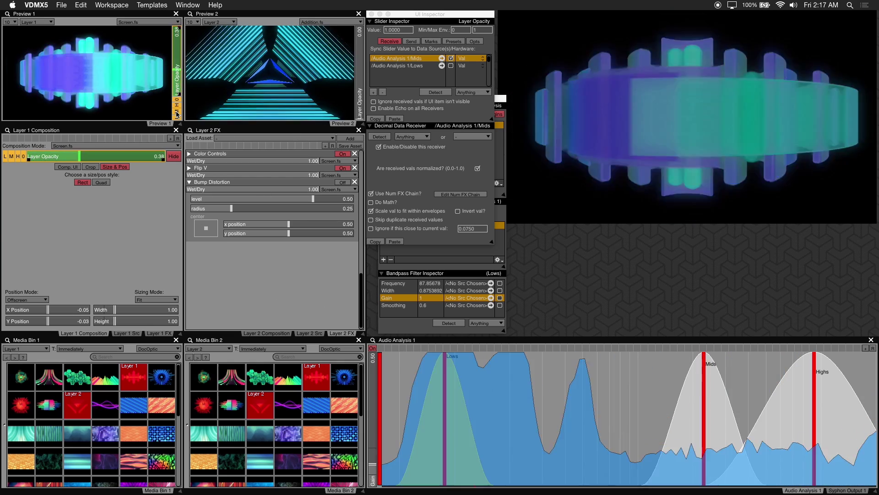
- Move the Mids band lower and wider and the Highs band higher and narrower, relinking opacity to Highs
{"action": "left_click", "coordinate": [701, 401]}
{"action": "left_click_drag", "start_coordinate": [700, 406], "coordinate": [696, 403]}
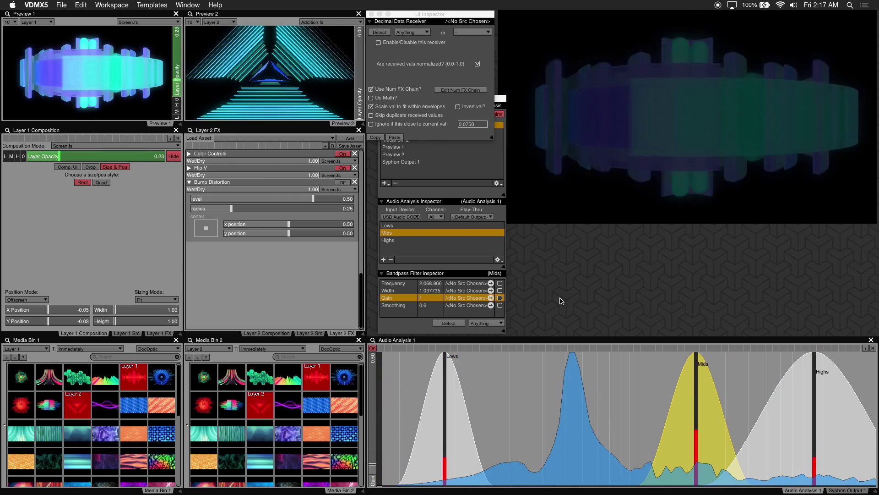
{"action": "left_click", "coordinate": [176, 105]}
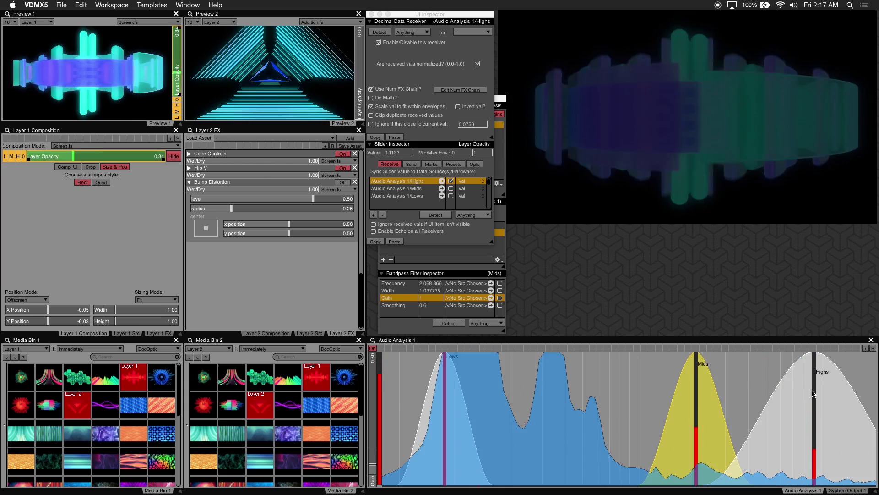
{"action": "left_click_drag", "start_coordinate": [811, 399], "coordinate": [824, 441]}
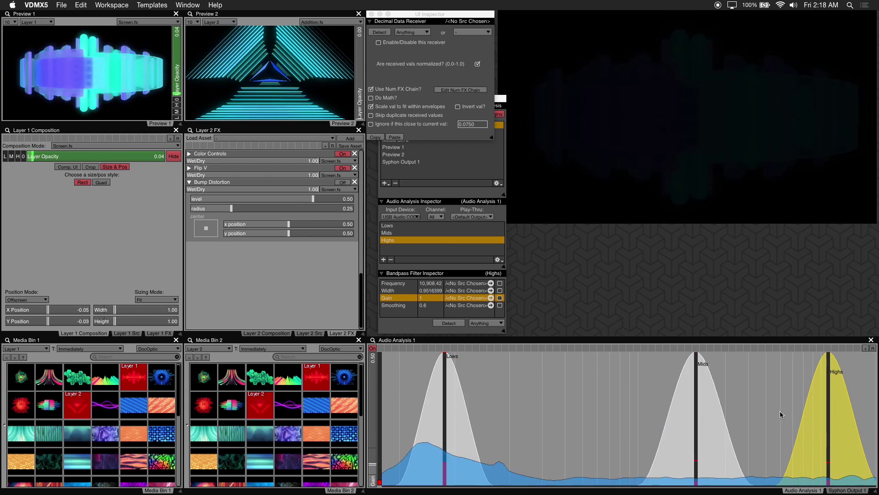
{"action": "left_click", "coordinate": [179, 105]}
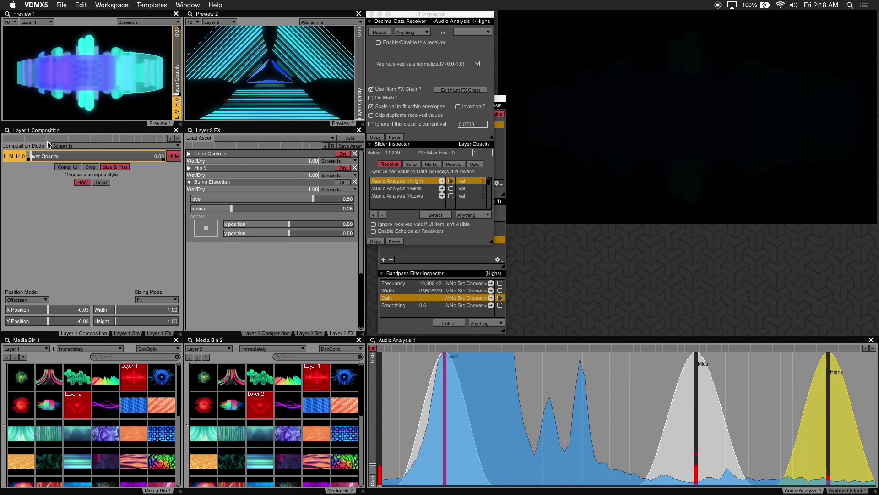
- Add Color Adjustment > Exposure Adjust.fs to Layer 1 and lower inputEV to about -2.5
{"action": "left_click", "coordinate": [162, 333]}
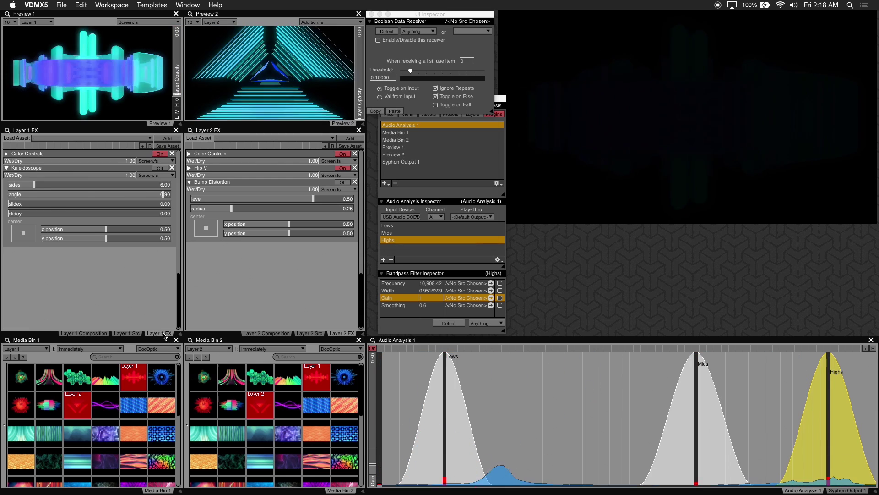
{"action": "left_click", "coordinate": [59, 138]}
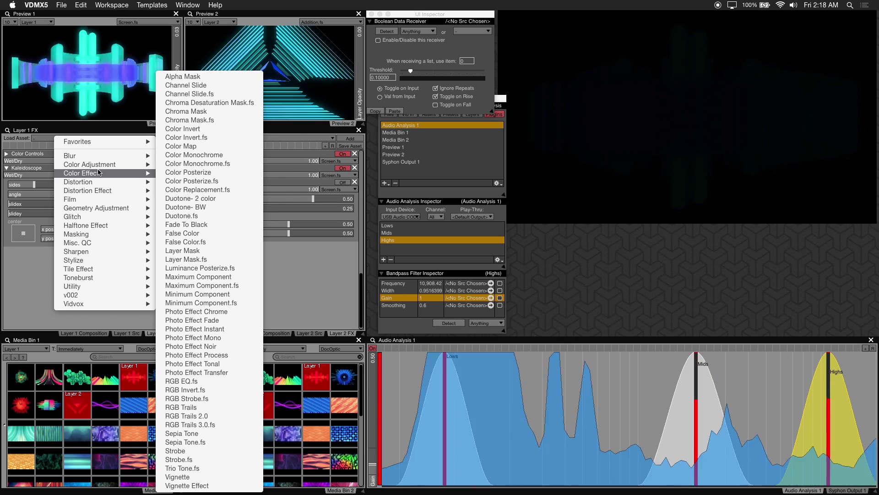
{"action": "mouse_move", "coordinate": [99, 166]}
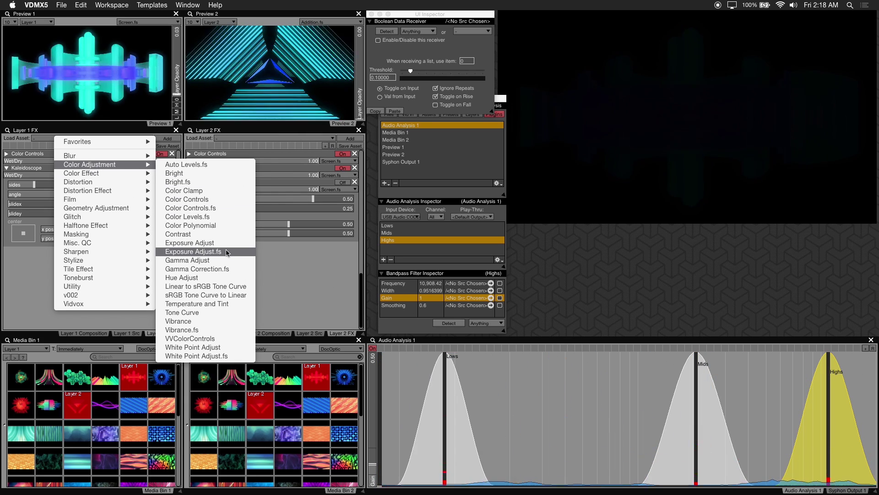
{"action": "left_click", "coordinate": [227, 252]}
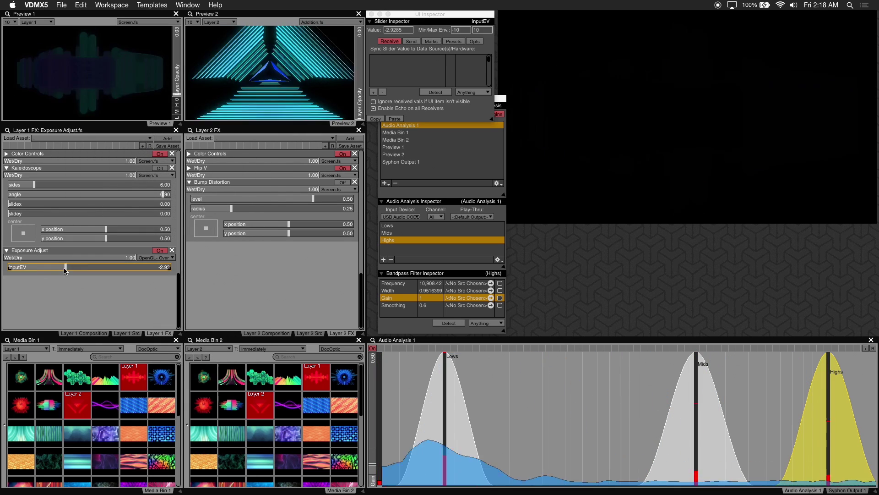
{"action": "mouse_move", "coordinate": [62, 268]}
{"action": "left_mouse_down"}
{"action": "mouse_move", "coordinate": [97, 269]}
{"action": "mouse_move", "coordinate": [76, 270]}
{"action": "left_mouse_up"}
{"action": "left_click", "coordinate": [177, 35]}
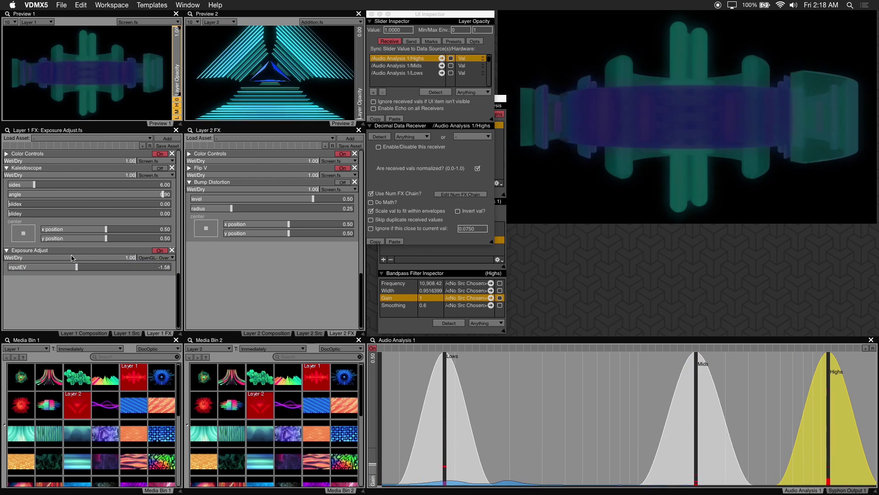
{"action": "left_click_drag", "start_coordinate": [70, 268], "coordinate": [62, 273]}
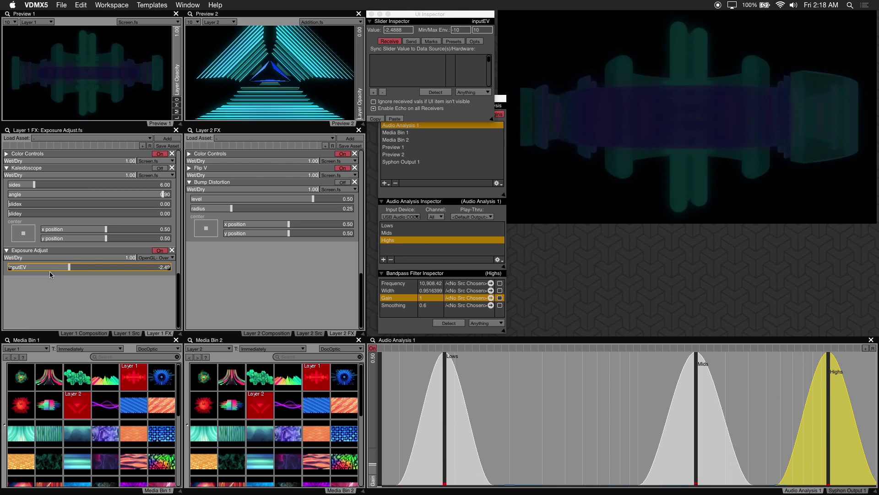
- Close Exposure Adjust, switch Layer 1 opacity to the L preset, and open Edit Num FX Chain
{"action": "left_click", "coordinate": [172, 251]}
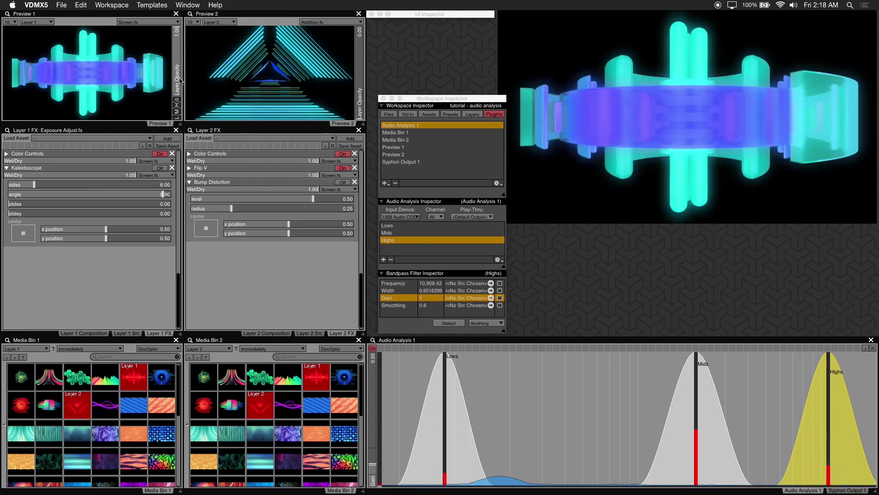
{"action": "left_click", "coordinate": [176, 117]}
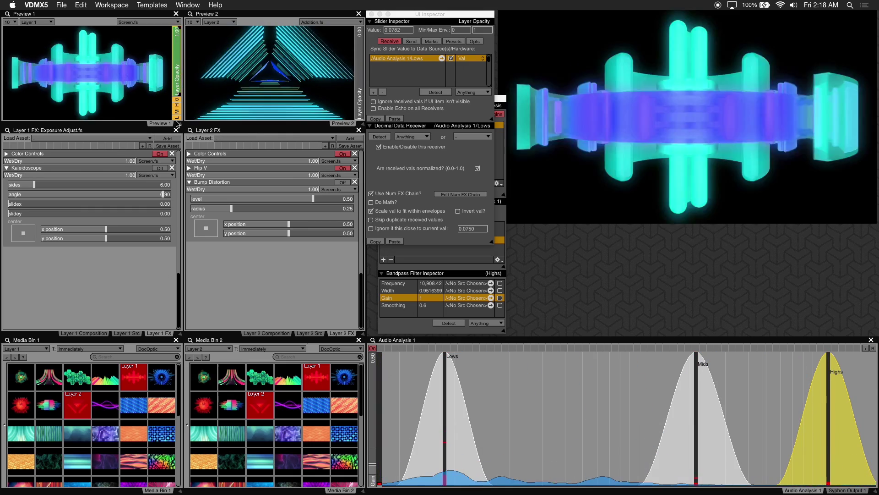
{"action": "left_click", "coordinate": [160, 154]}
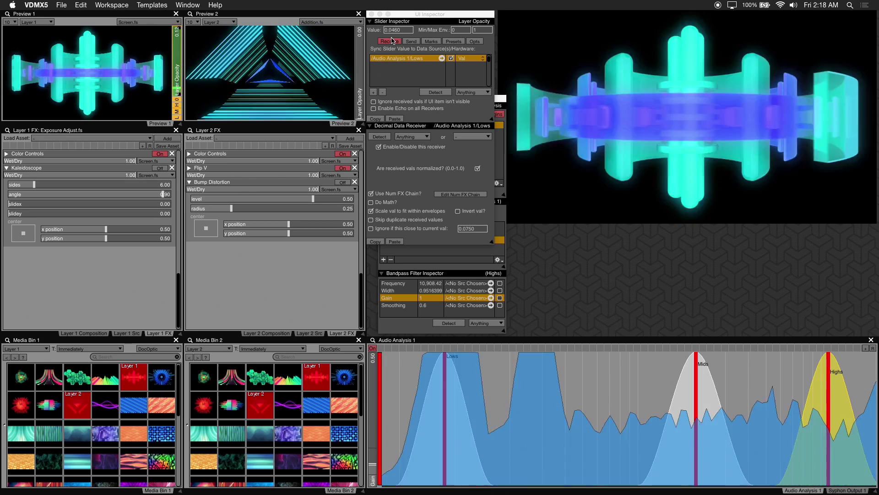
{"action": "left_click", "coordinate": [461, 194]}
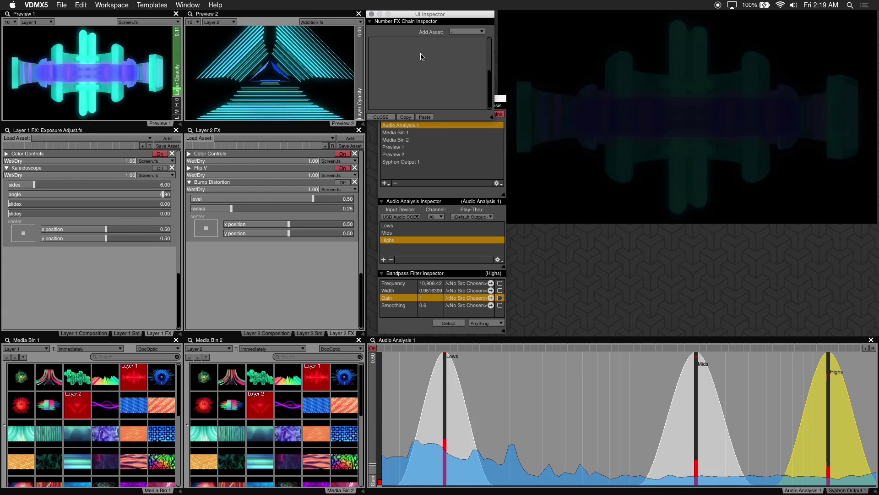
- Add FX > Smooth and then FX > Fall to the Lows opacity signal's chain
{"action": "left_click", "coordinate": [466, 33]}
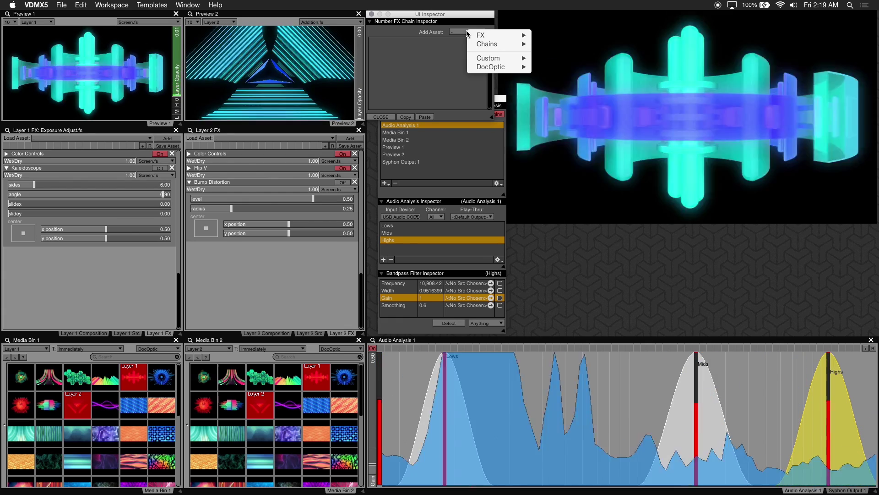
{"action": "mouse_move", "coordinate": [496, 35]}
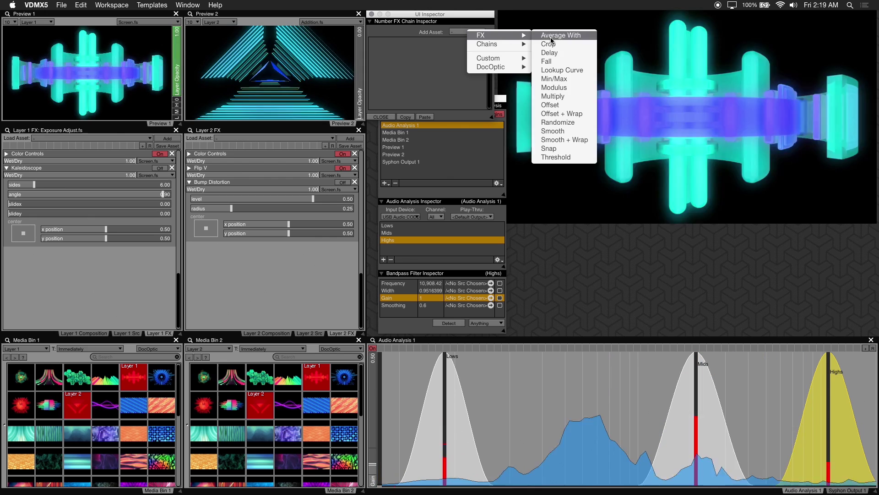
{"action": "left_click", "coordinate": [564, 132]}
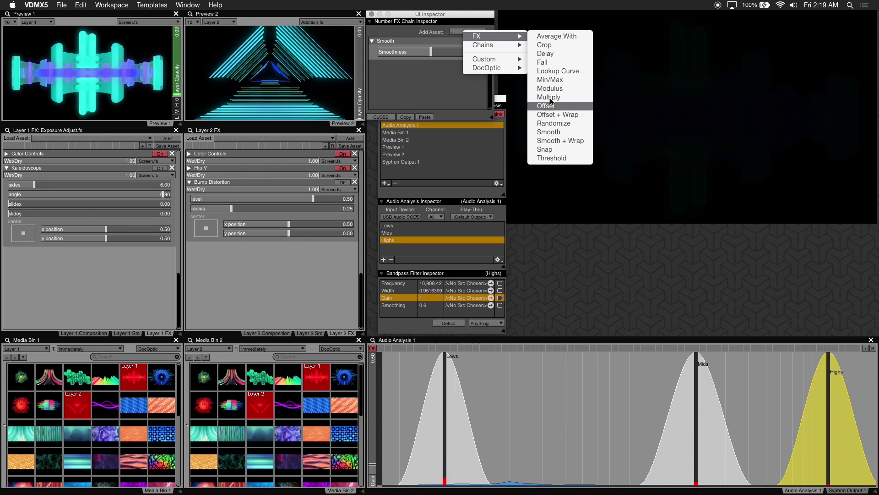
{"action": "left_click", "coordinate": [551, 64]}
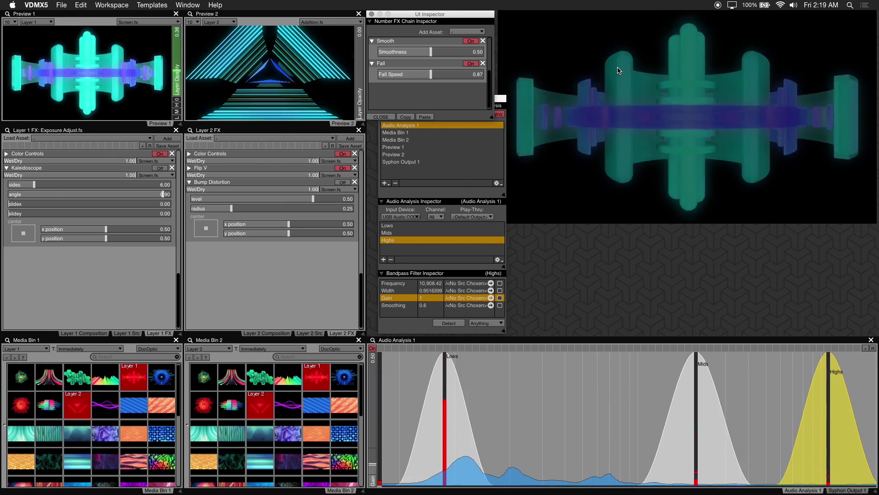
- Set Smoothness to 0.80 and Fall Speed to 0.90 with both steps enabled
{"action": "left_click", "coordinate": [471, 41]}
{"action": "left_click", "coordinate": [471, 63]}
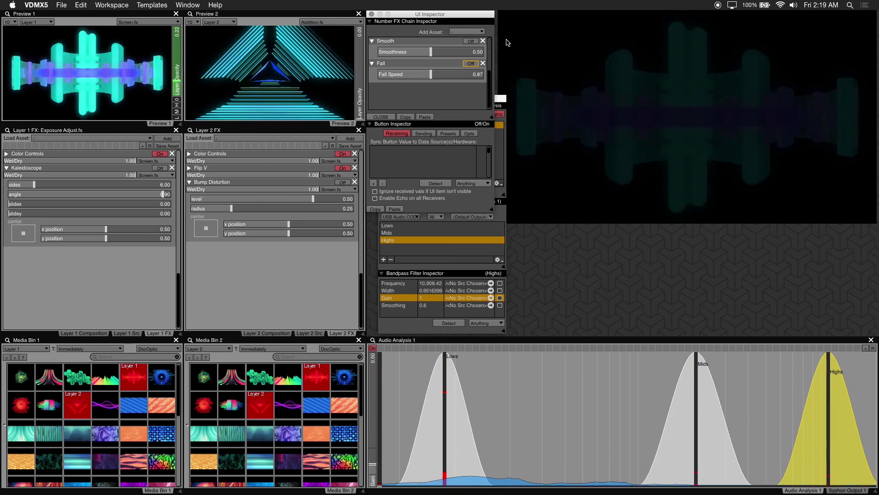
{"action": "left_click", "coordinate": [471, 41]}
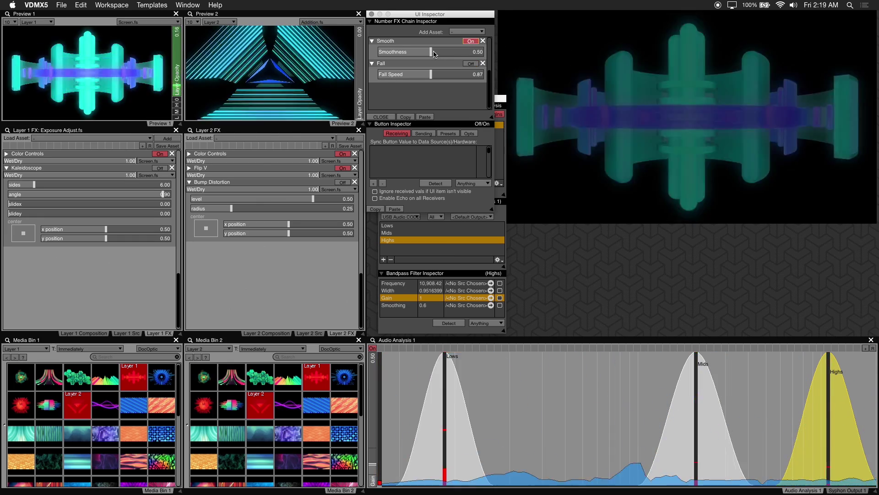
{"action": "left_click_drag", "start_coordinate": [431, 53], "coordinate": [463, 60]}
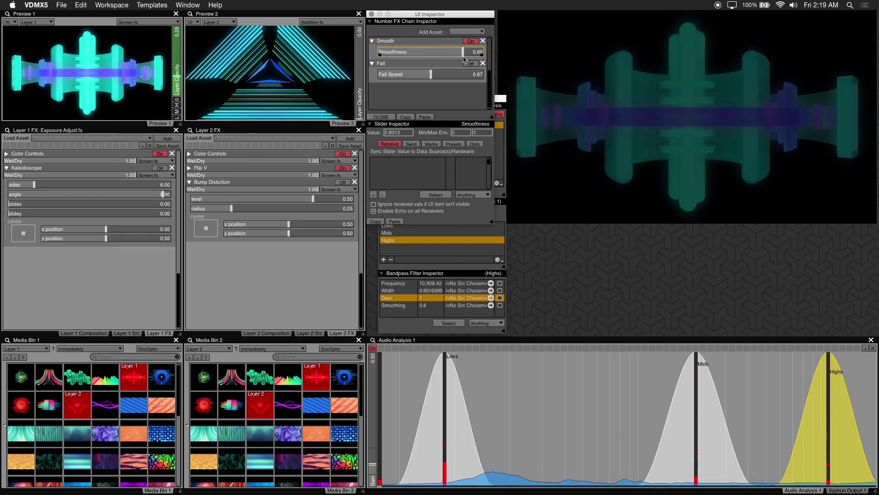
{"action": "left_click", "coordinate": [474, 67]}
{"action": "left_click_drag", "start_coordinate": [431, 75], "coordinate": [446, 79]}
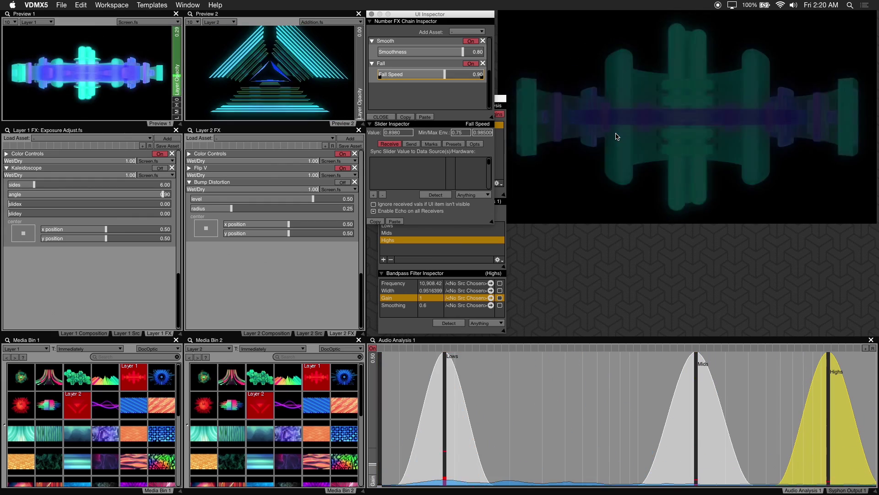
- Toggle Smooth and Fall off and back on to compare against the raw signal
{"action": "left_click", "coordinate": [471, 41]}
{"action": "left_click", "coordinate": [471, 63]}
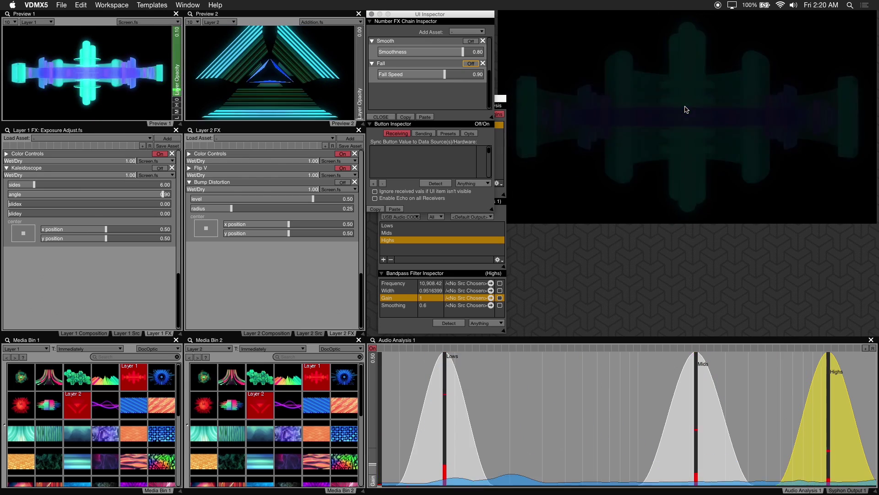
{"action": "left_click", "coordinate": [472, 41]}
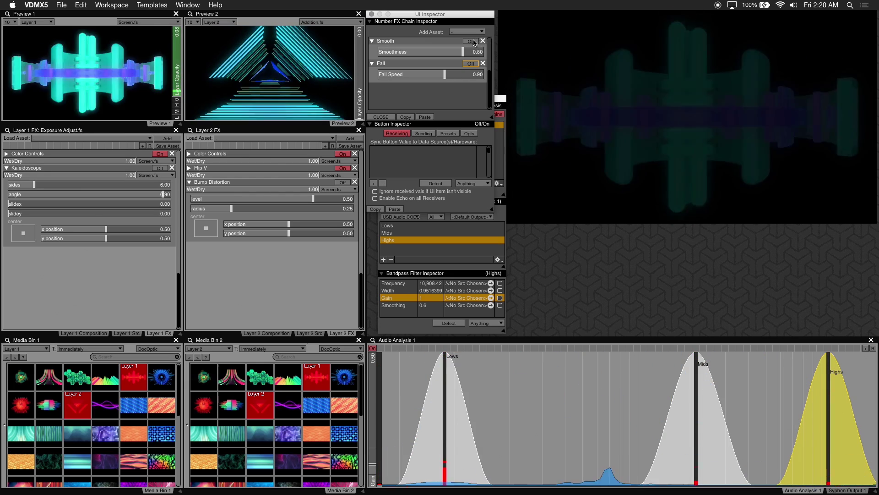
{"action": "left_click", "coordinate": [472, 63]}
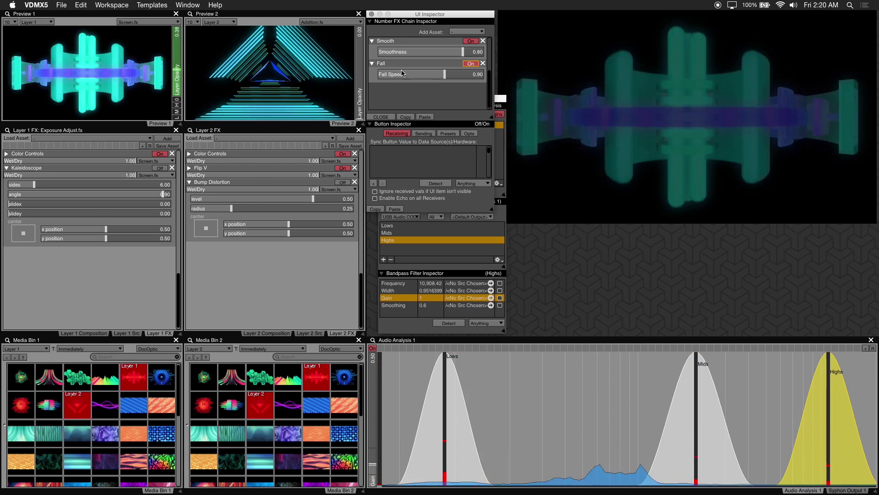
- Open Layer 1's opacity Slider Inspector and show its L, M, H and 0 presets
{"action": "left_click", "coordinate": [179, 87]}
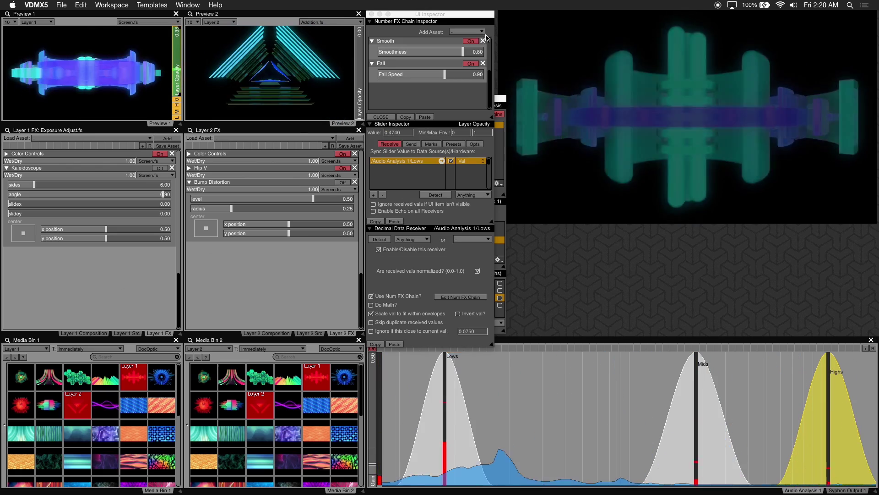
{"action": "left_click", "coordinate": [453, 144]}
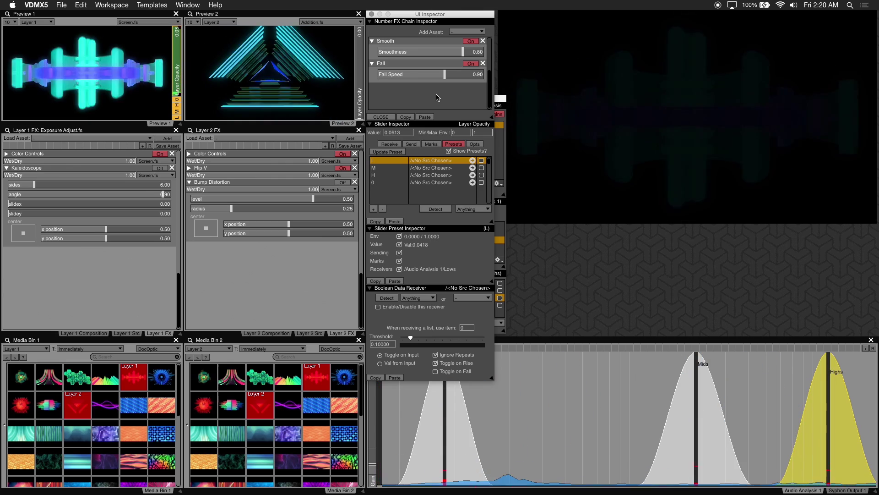
- Show the Number FX + Chains assets in the Workspace Inspector and add a category named Num FX
{"action": "left_click", "coordinate": [499, 163]}
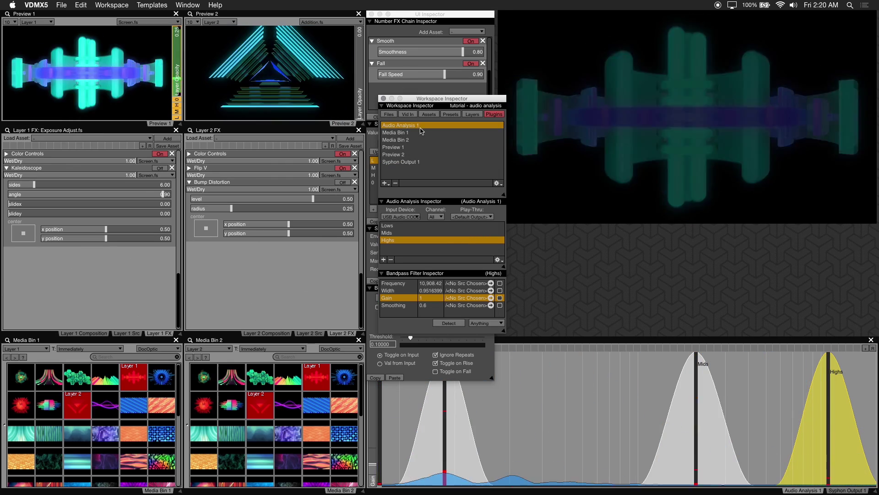
{"action": "left_click", "coordinate": [429, 114]}
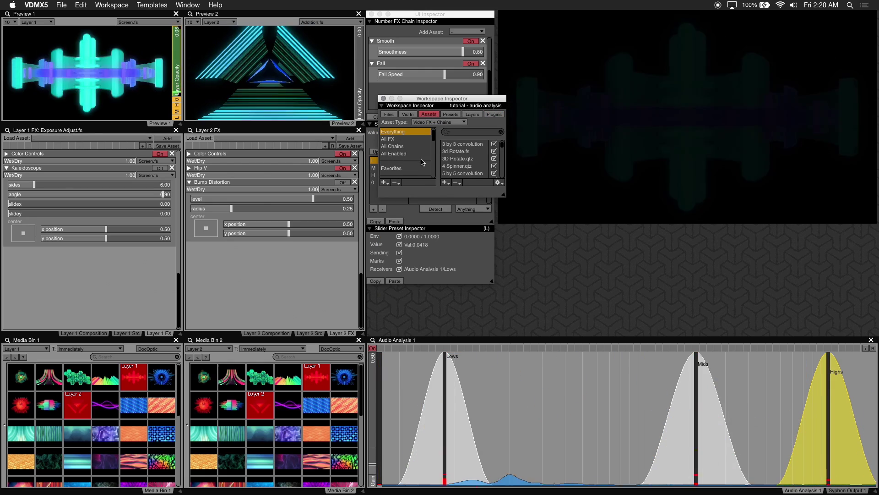
{"action": "scroll", "coordinate": [433, 142], "scroll_direction": "down", "scroll_amount": 2}
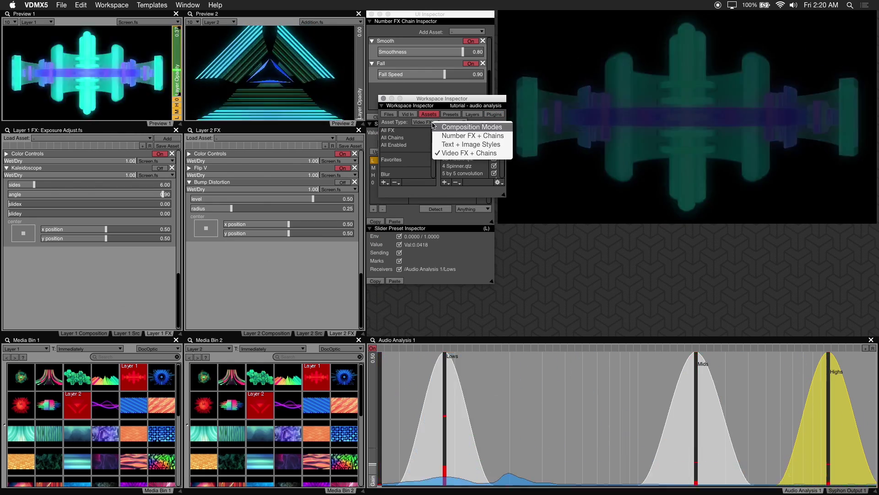
{"action": "left_click", "coordinate": [384, 183]}
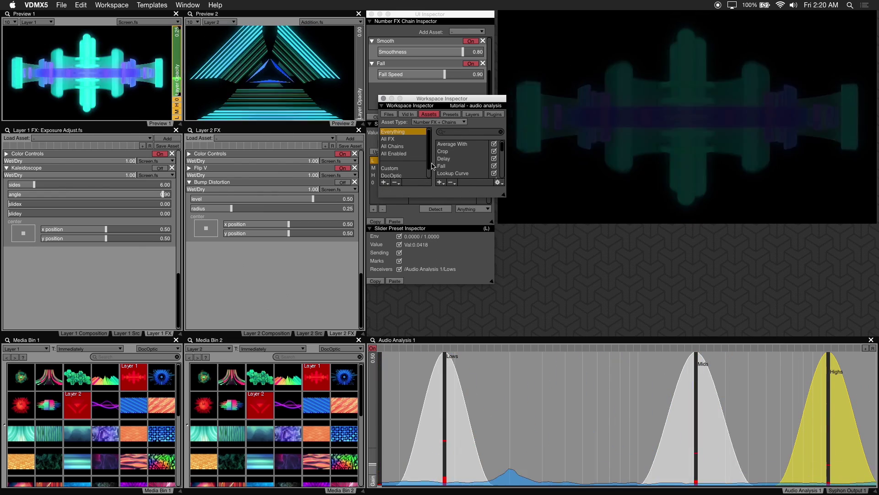
{"action": "scroll", "coordinate": [431, 168], "scroll_direction": "down", "scroll_amount": 1}
{"action": "double_click", "coordinate": [391, 174]}
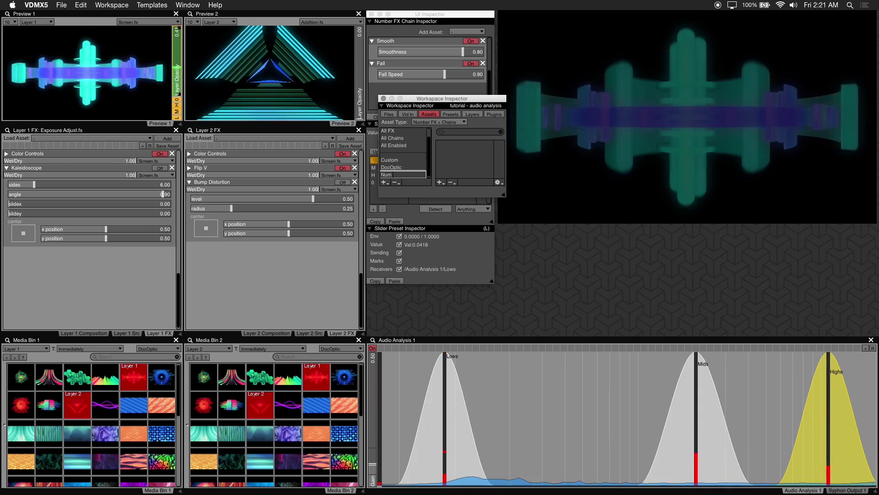
{"action": "type", "text": "Num FX"}
{"action": "key", "text": "Return"}
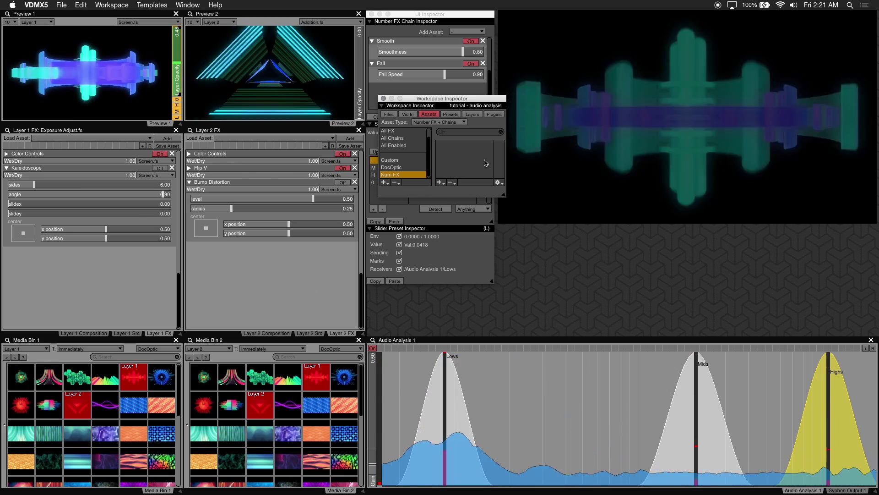
- Create a new empty FX chain, Chain 1, inside the Num FX category
{"action": "left_click", "coordinate": [440, 182]}
{"action": "left_click", "coordinate": [458, 183]}
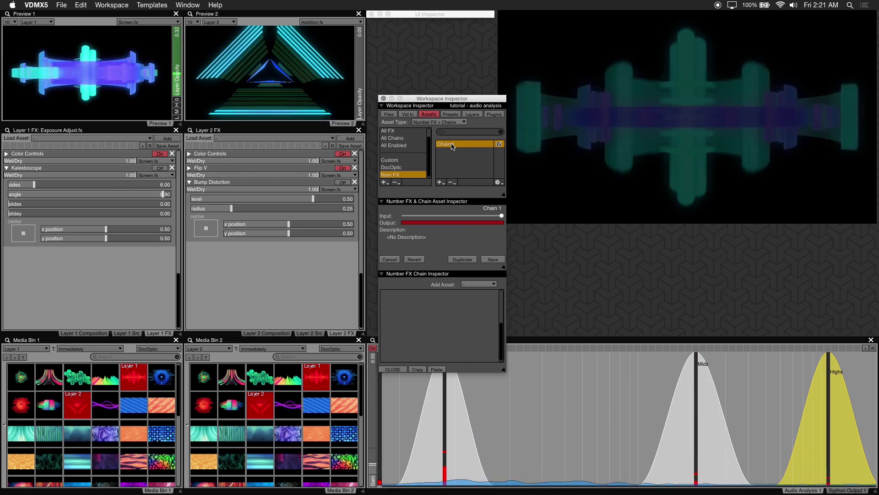
{"action": "double_click", "coordinate": [452, 144]}
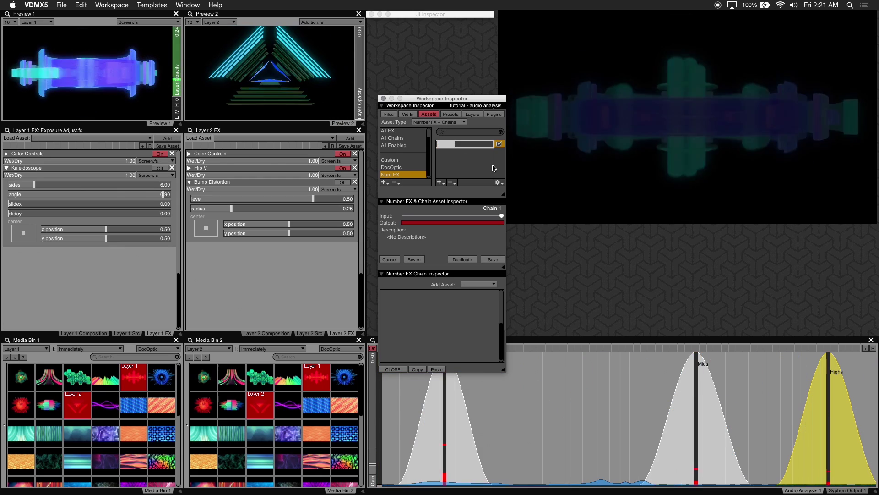
{"action": "type", "text": "Smooth"}
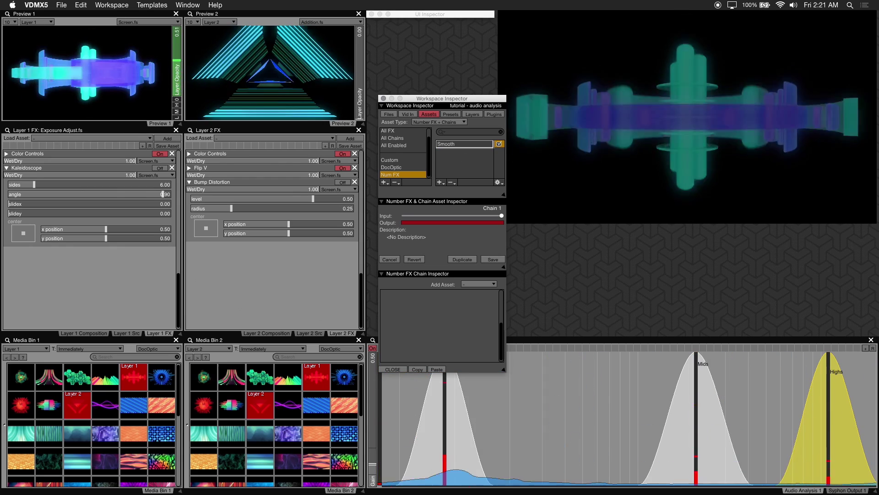
{"action": "key", "text": "Escape"}
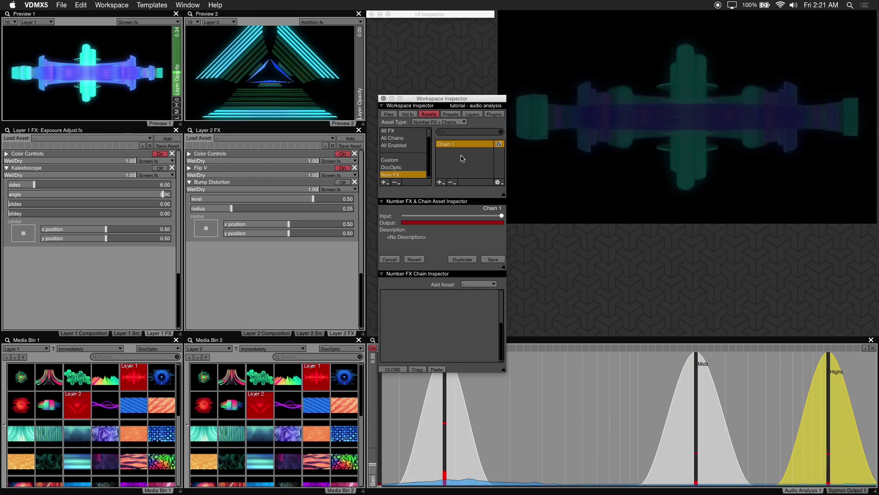
{"action": "key", "text": "super+i"}
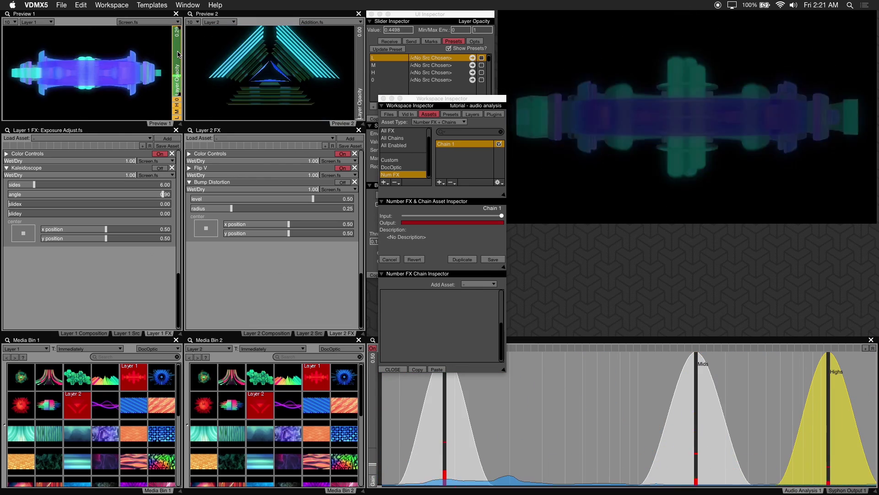
- Open the Lows receiver's number FX chain from the Layer Opacity settings
{"action": "left_click", "coordinate": [410, 85]}
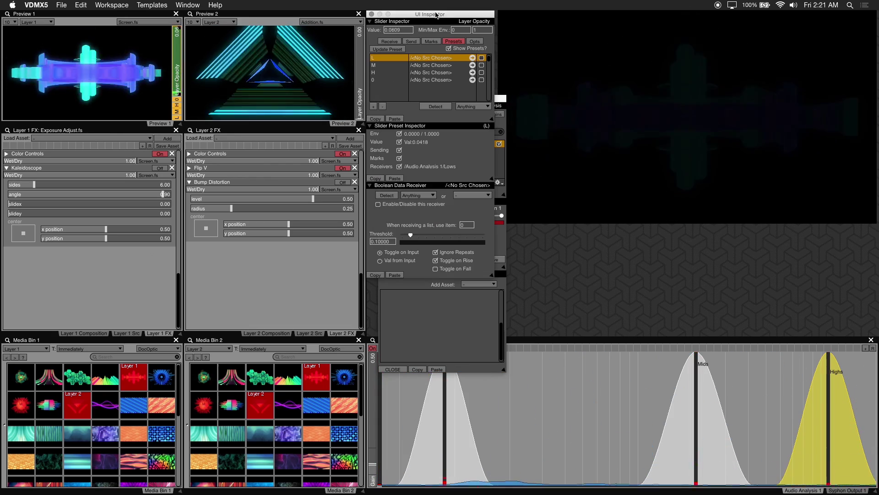
{"action": "left_click", "coordinate": [430, 167]}
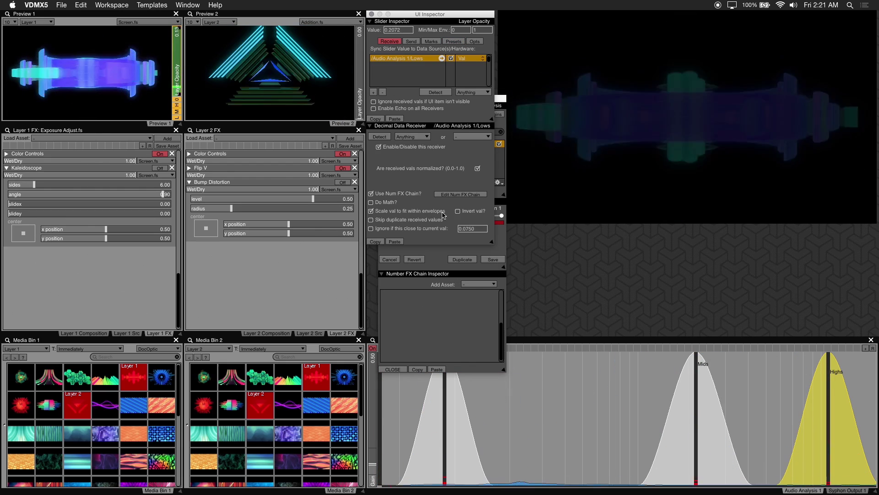
{"action": "left_click", "coordinate": [461, 194]}
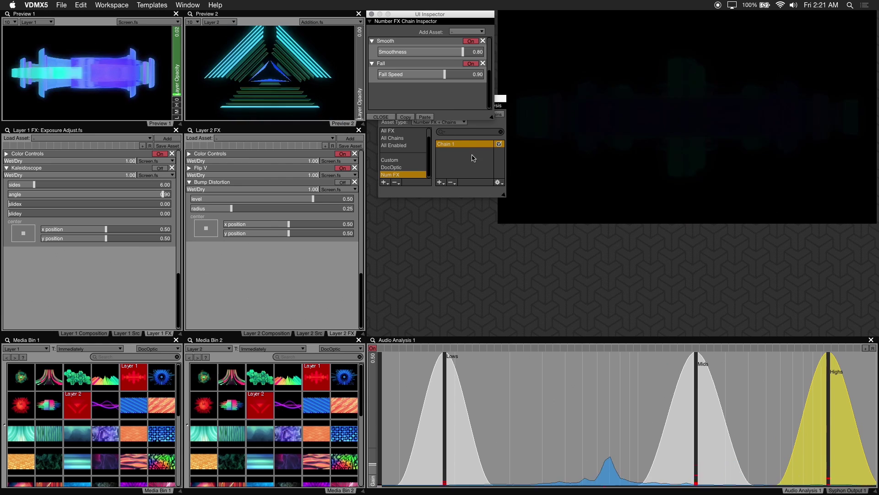
- Rename Chain 1 to Smoother and paste the Smooth 0.80 and Fall 0.90 effects into it
{"action": "left_click", "coordinate": [449, 145]}
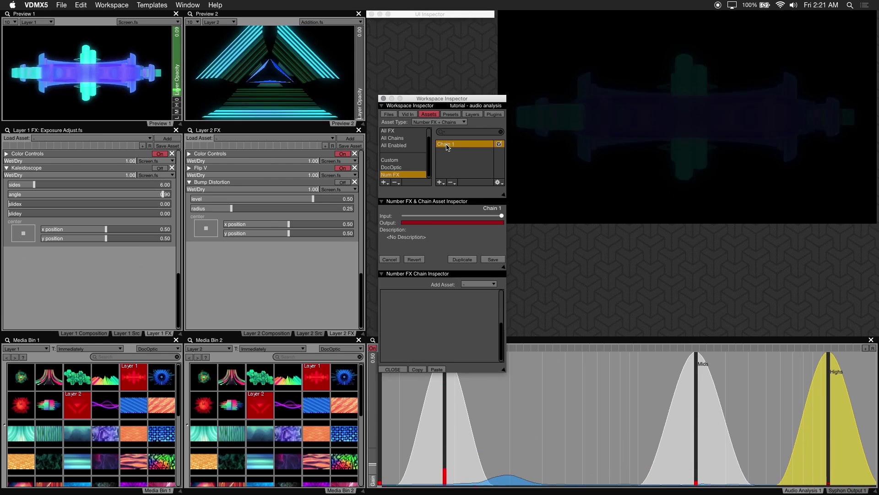
{"action": "type", "text": "Smo"}
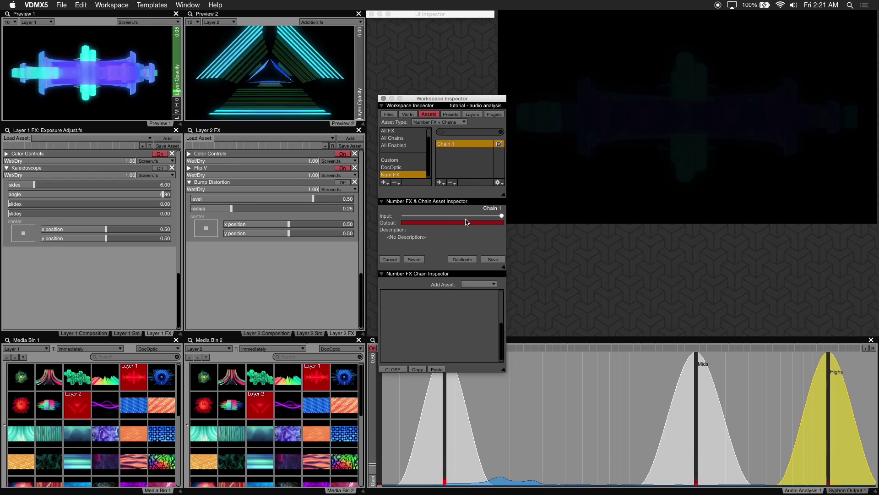
{"action": "double_click", "coordinate": [452, 149]}
{"action": "type", "text": "Smoother"}
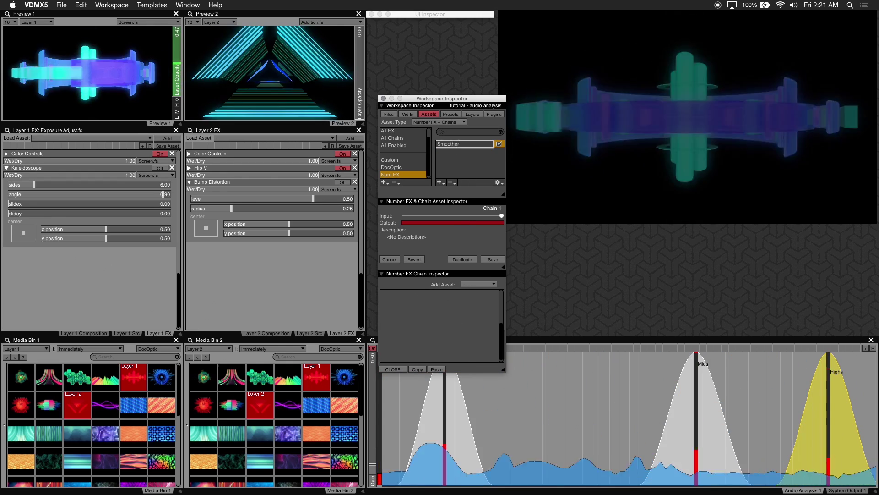
{"action": "key", "text": "Return"}
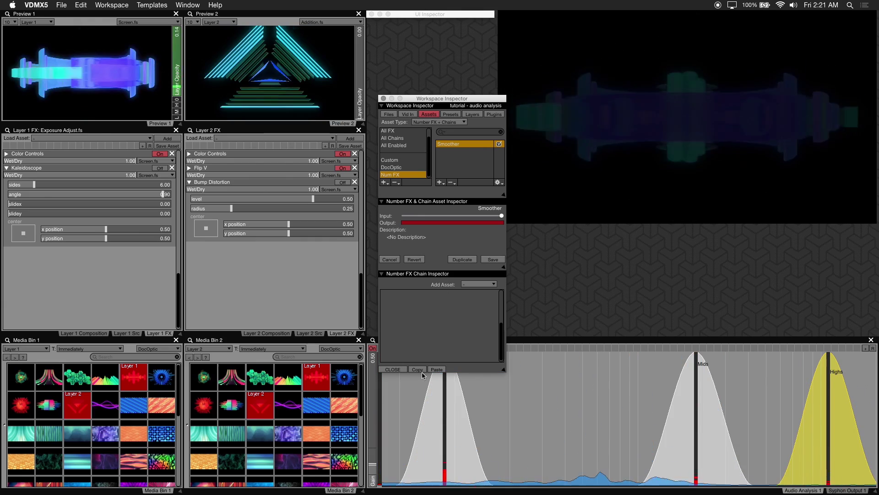
{"action": "left_click", "coordinate": [437, 370]}
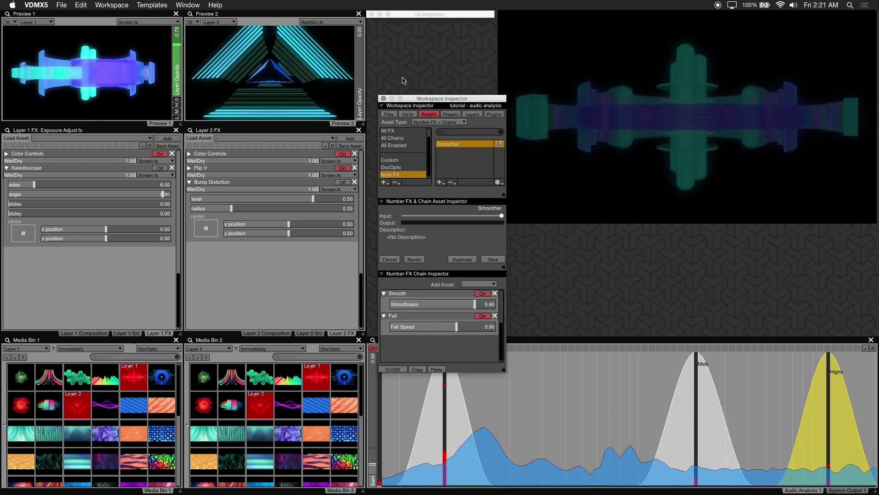
- Switch Layer 1 opacity to M and add Num FX > Smoother to the Mids receiver's chain
{"action": "left_click", "coordinate": [177, 113]}
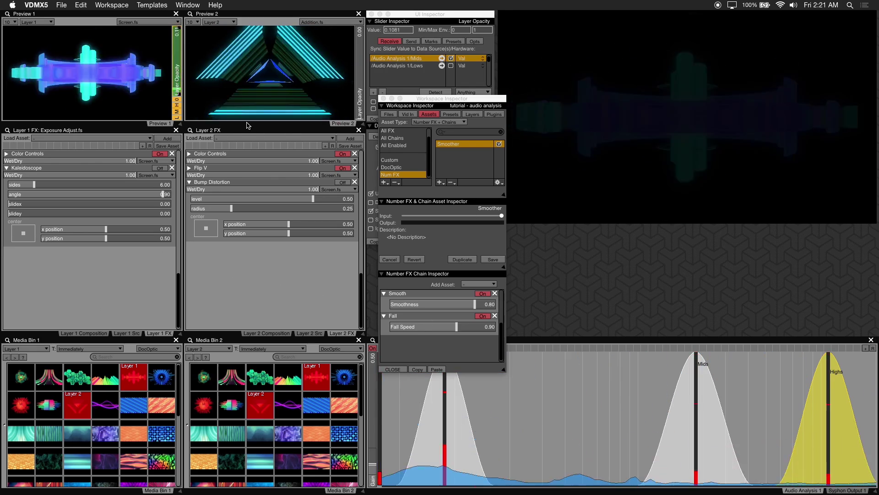
{"action": "left_click", "coordinate": [411, 62]}
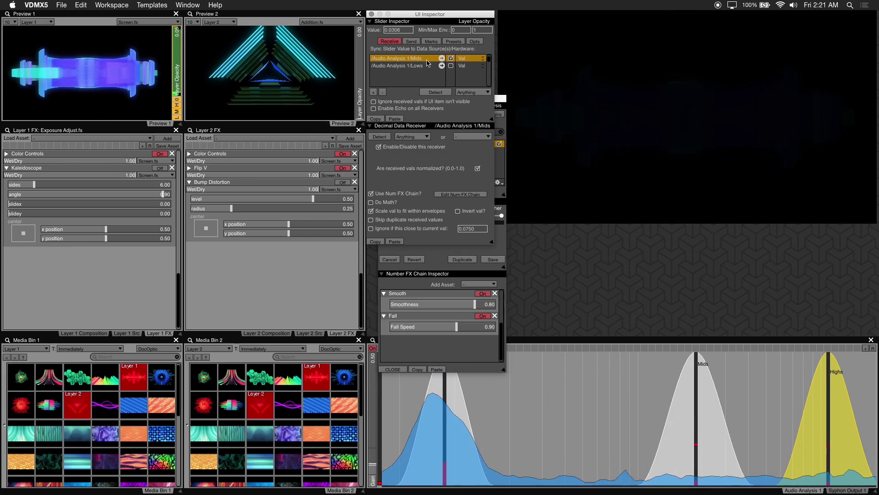
{"action": "left_click", "coordinate": [470, 195]}
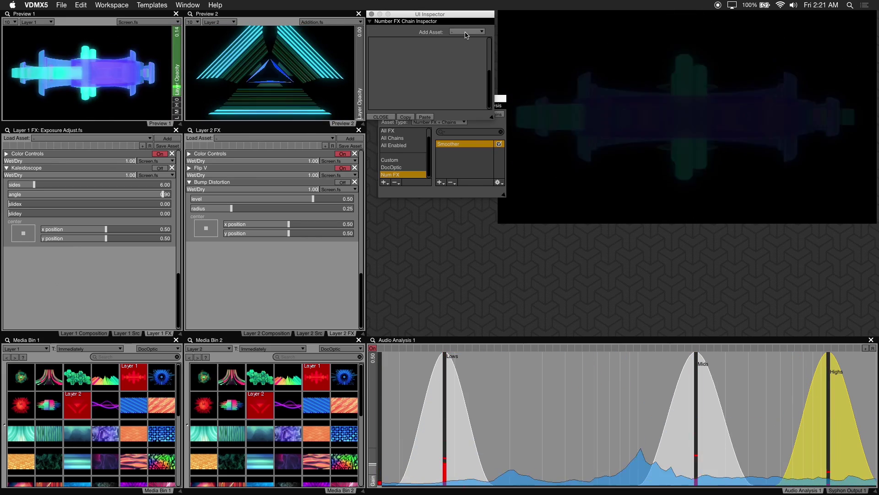
{"action": "left_click", "coordinate": [465, 33]}
{"action": "mouse_move", "coordinate": [513, 76]}
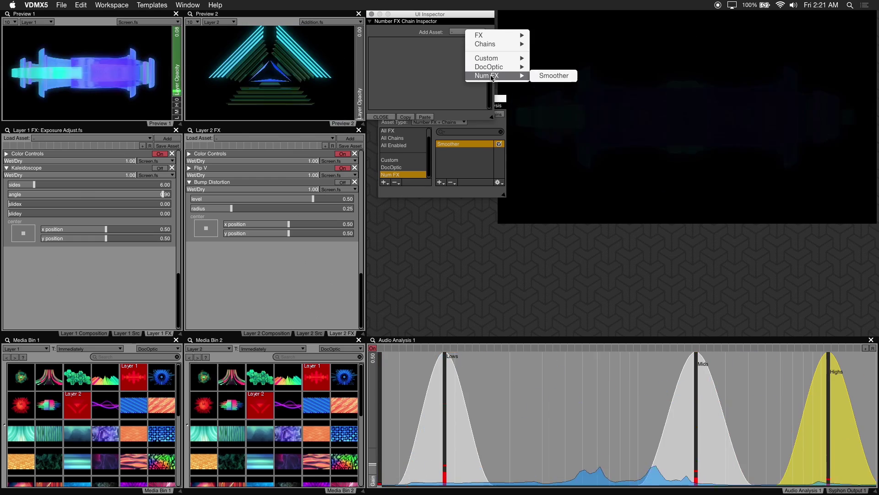
{"action": "left_click", "coordinate": [549, 76]}
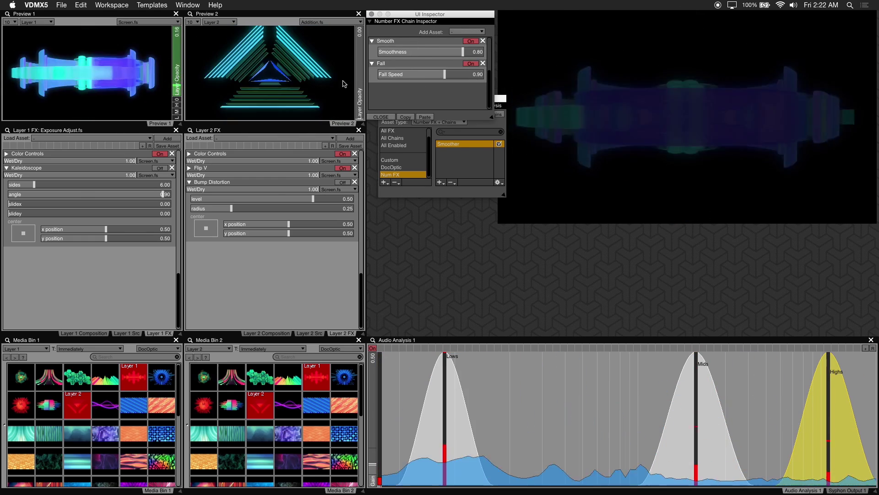
{"action": "left_click", "coordinate": [178, 84]}
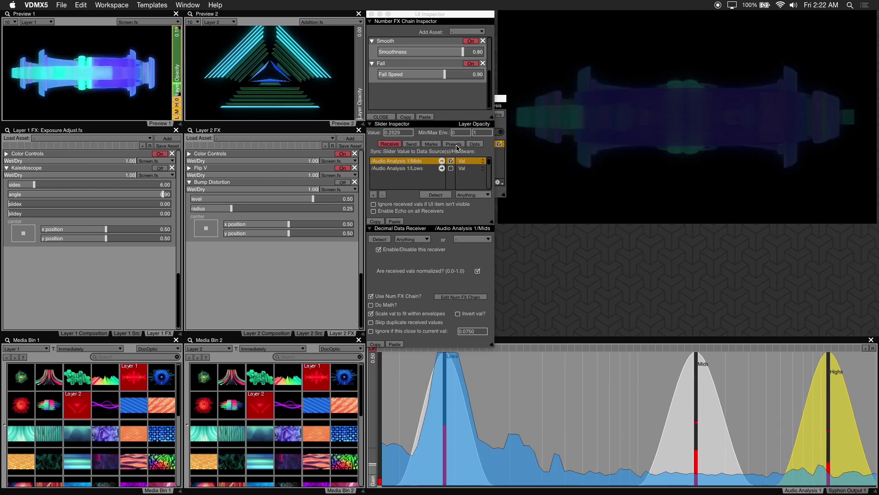
- Select the opacity slider's M preset and save the current mids receiver setup into it
{"action": "left_click", "coordinate": [453, 145]}
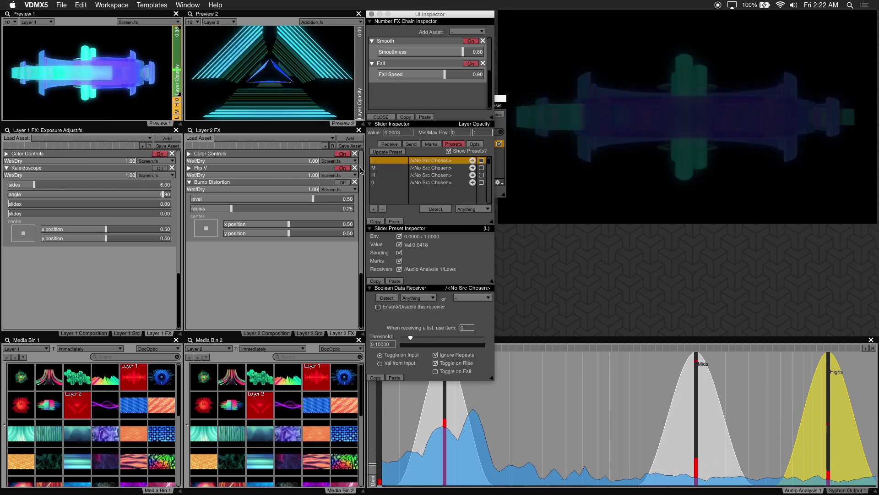
{"action": "left_click", "coordinate": [386, 168]}
{"action": "left_click", "coordinate": [392, 152]}
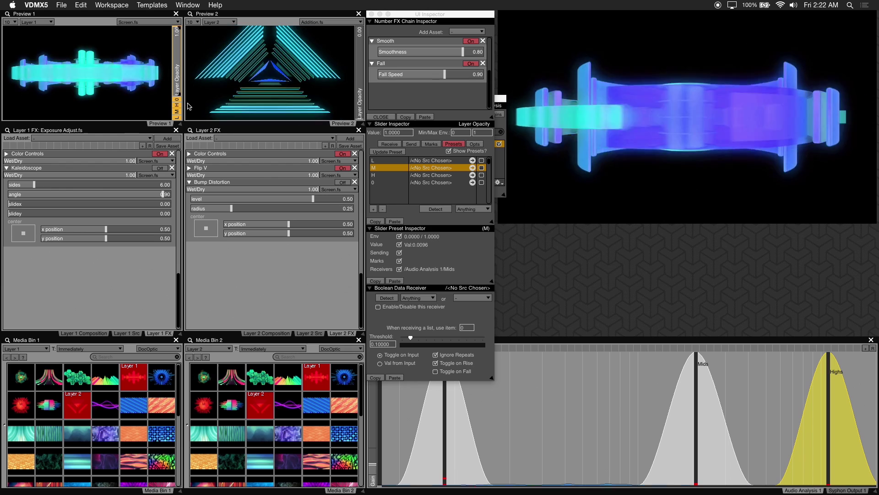
- Collapse and re-expand the Kaleidoscope and Bump Distortion settings panels
{"action": "left_click", "coordinate": [6, 168]}
{"action": "left_click", "coordinate": [6, 168]}
{"action": "left_click", "coordinate": [189, 182]}
{"action": "left_click", "coordinate": [189, 182]}
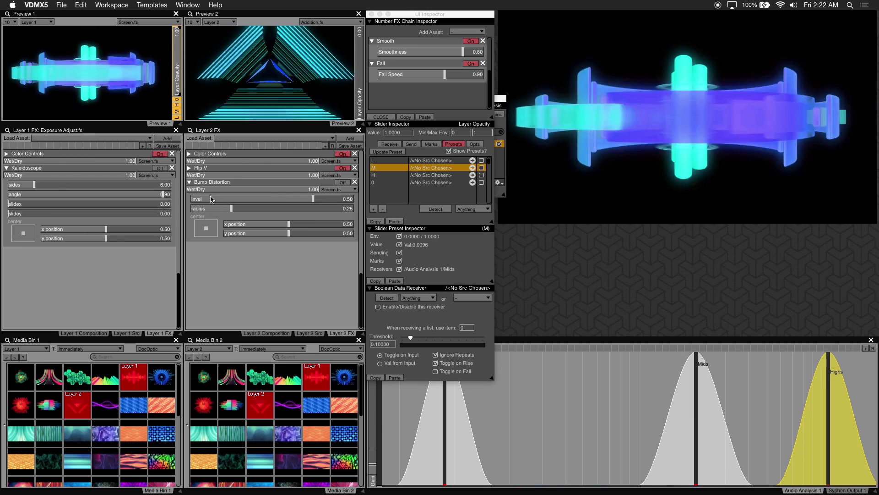
- Turn on Layer 1's Kaleidoscope and test slidex by sliding it to about 0.41, then lower it
{"action": "left_click", "coordinate": [160, 168]}
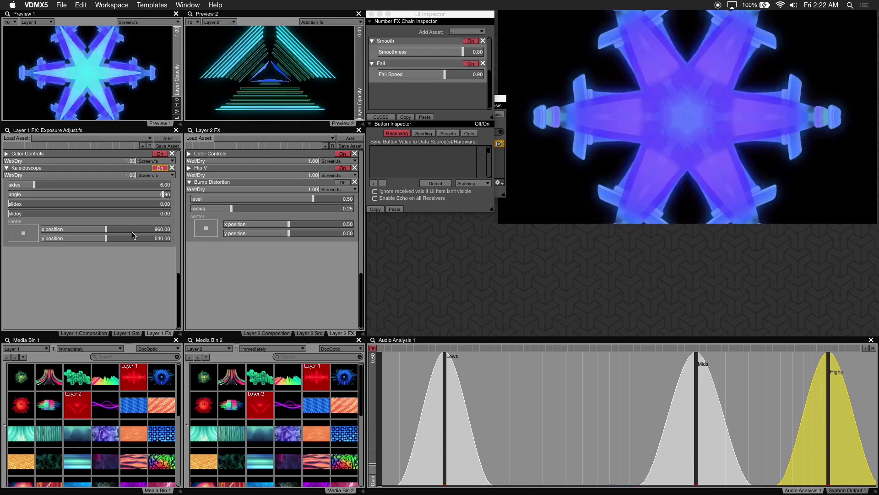
{"action": "left_click_drag", "start_coordinate": [20, 207], "coordinate": [80, 207]}
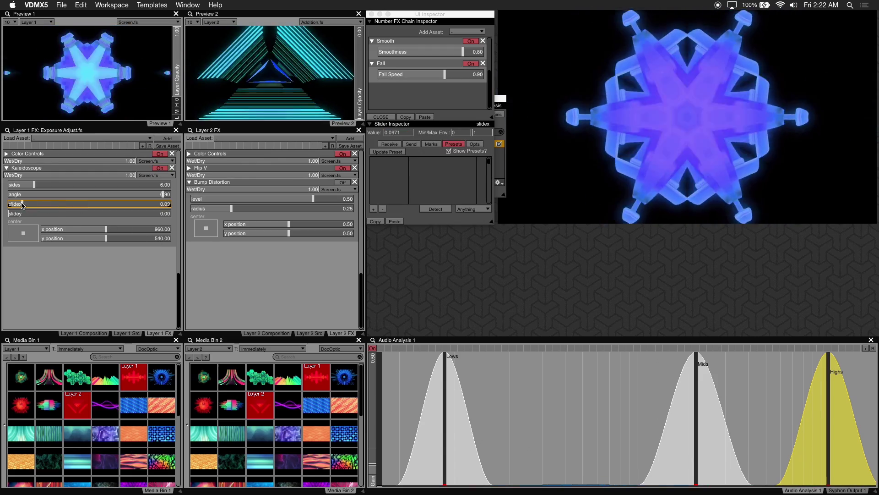
{"action": "left_click_drag", "start_coordinate": [23, 205], "coordinate": [3, 198]}
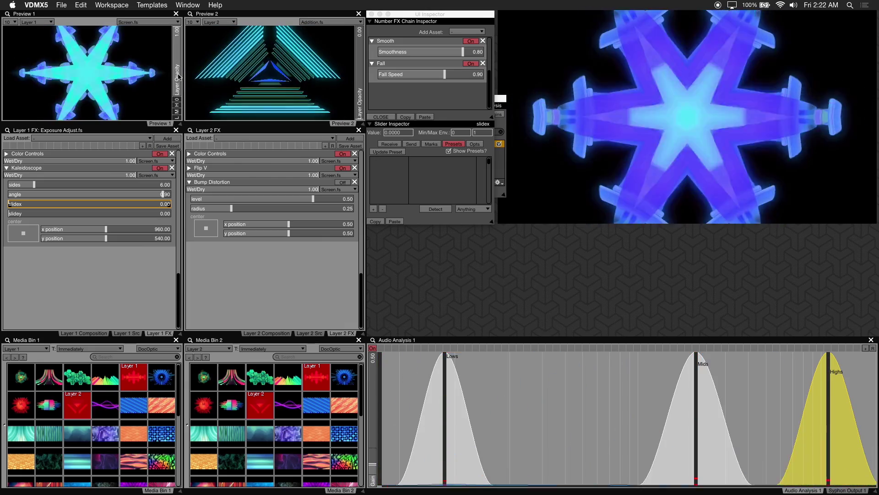
- Select Kaleidoscope slidex, enable Show Presets?, and paste the copied L, M, H and 0 presets
{"action": "left_click", "coordinate": [182, 81]}
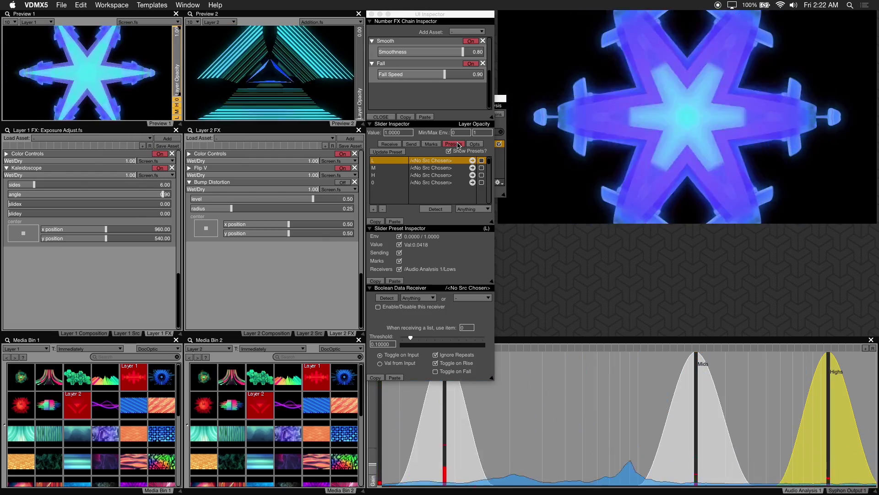
{"action": "left_click", "coordinate": [380, 222]}
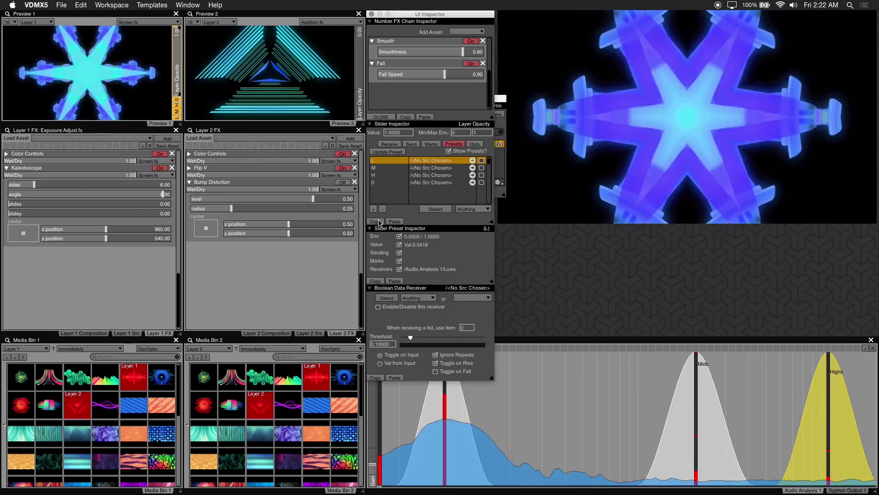
{"action": "left_click", "coordinate": [19, 205]}
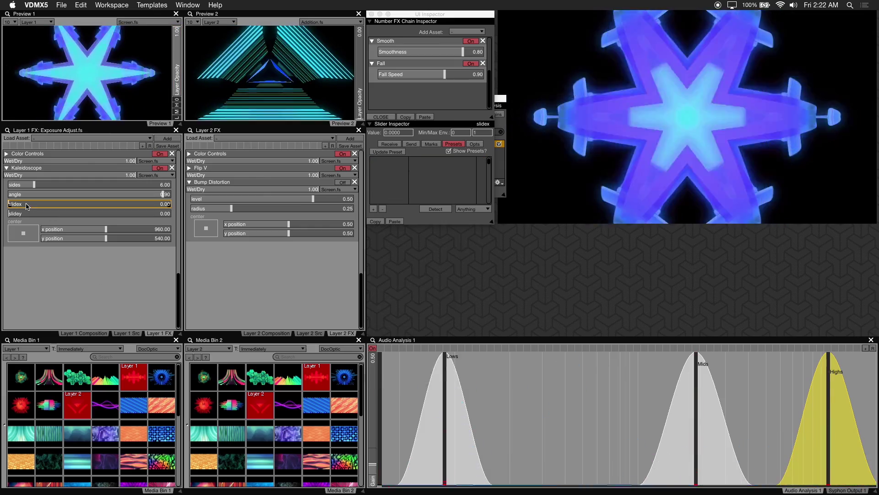
{"action": "left_click", "coordinate": [449, 151]}
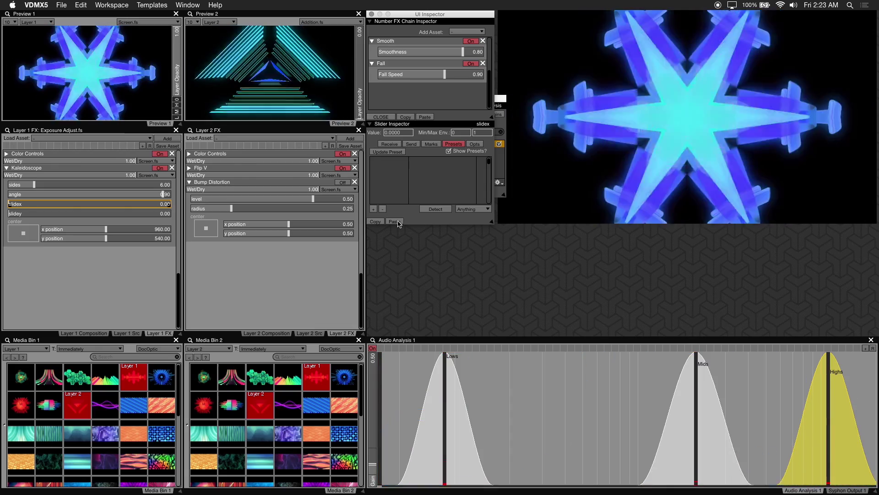
{"action": "left_click", "coordinate": [394, 222]}
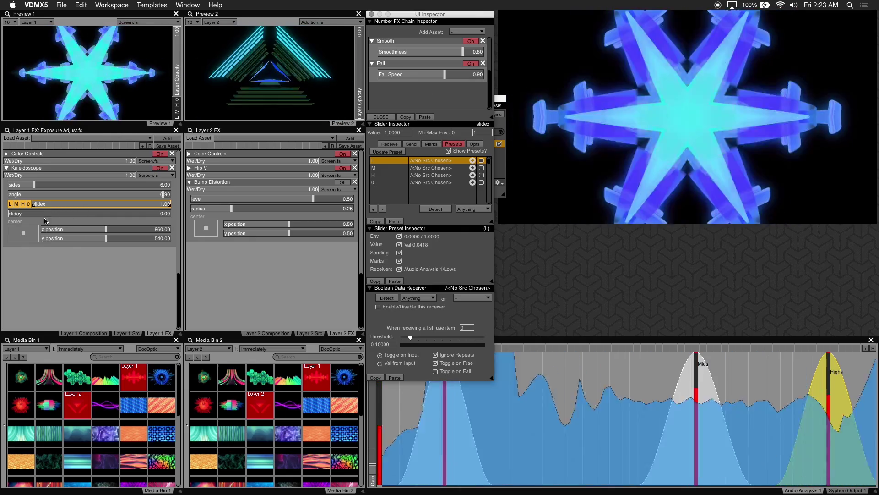
- Drive Kaleidoscope slidex from the L (Lows) preset and lower its Max Env to about 0.58
{"action": "left_click", "coordinate": [10, 205]}
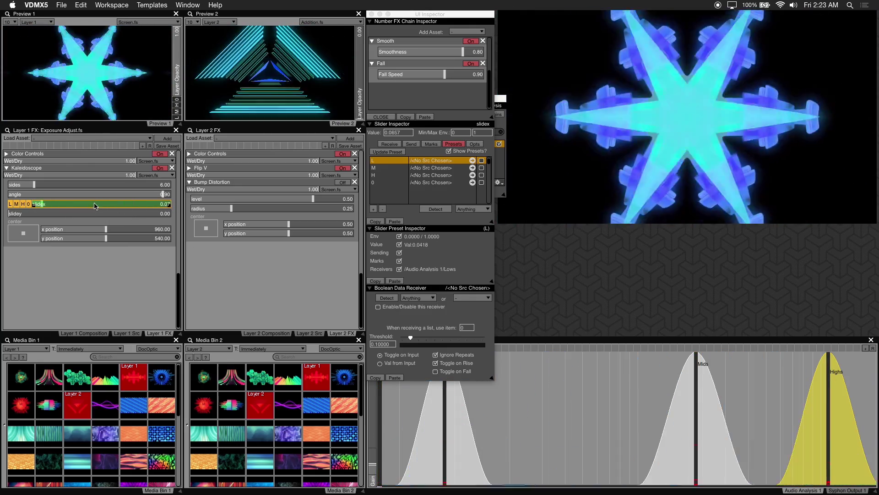
{"action": "left_click", "coordinate": [94, 206]}
{"action": "left_click", "coordinate": [95, 207]}
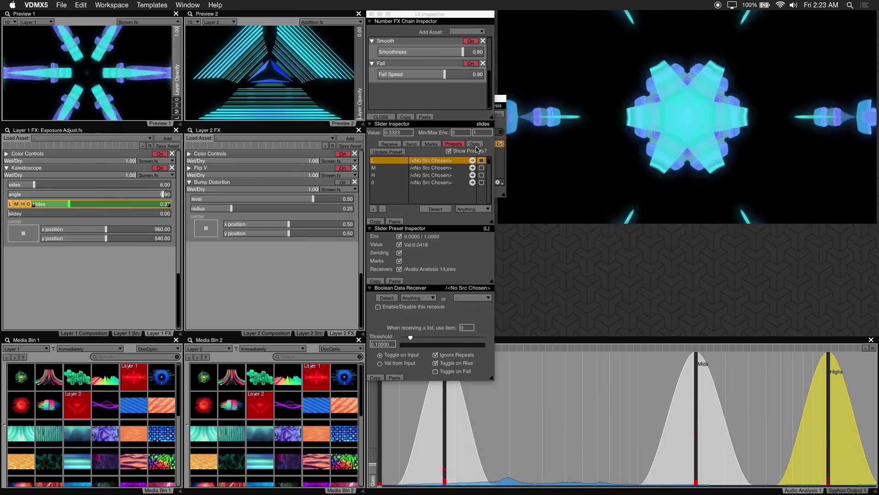
{"action": "left_click", "coordinate": [483, 132]}
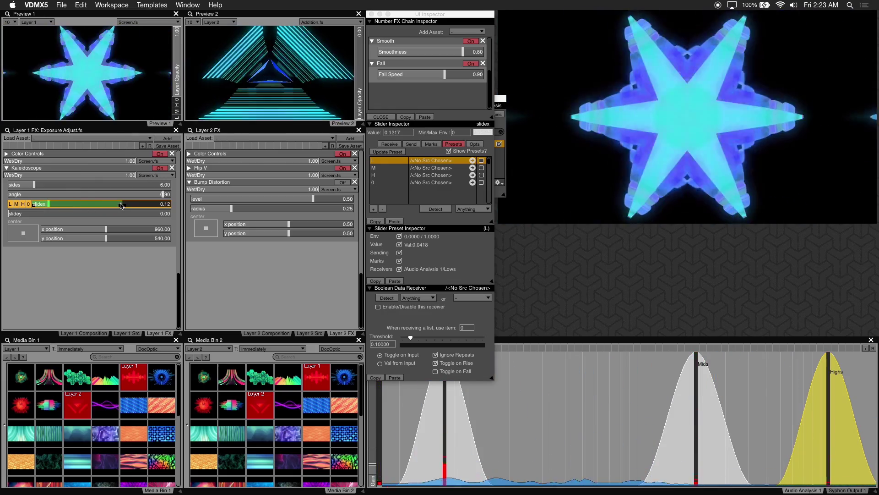
{"action": "left_click", "coordinate": [479, 133]}
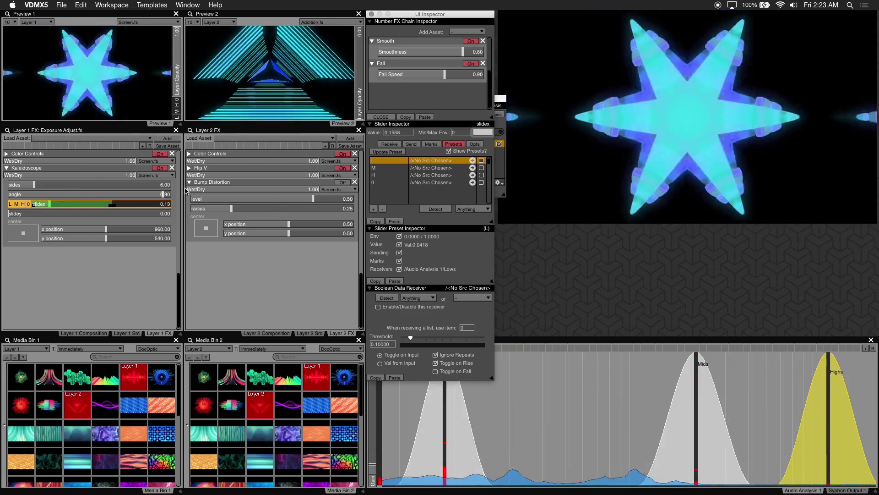
{"action": "left_click", "coordinate": [111, 206]}
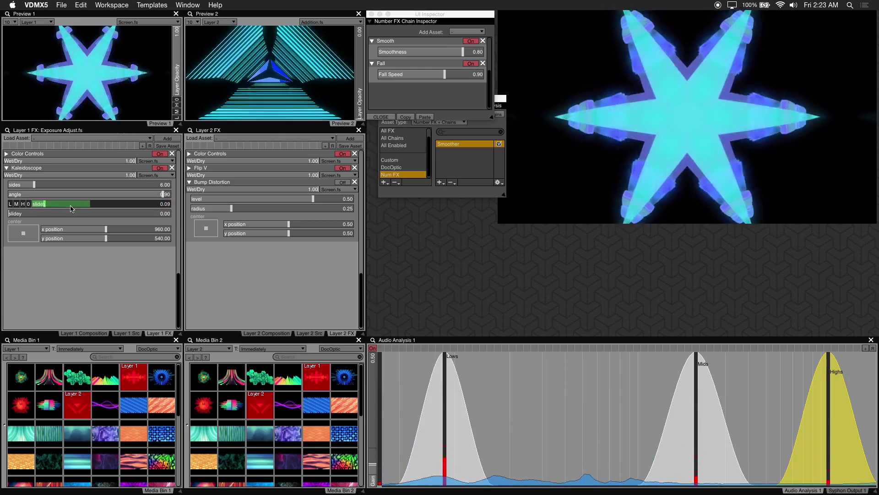
{"action": "left_click", "coordinate": [63, 214]}
{"action": "left_click", "coordinate": [63, 203]}
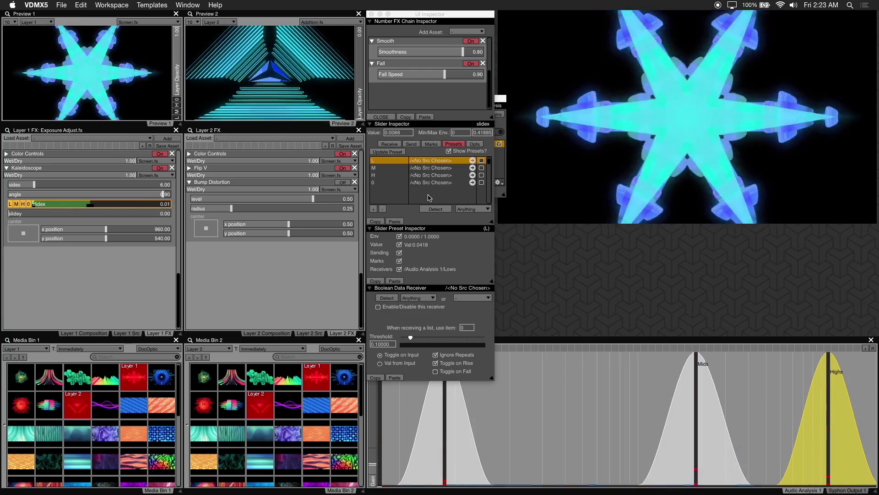
{"action": "left_click", "coordinate": [390, 144]}
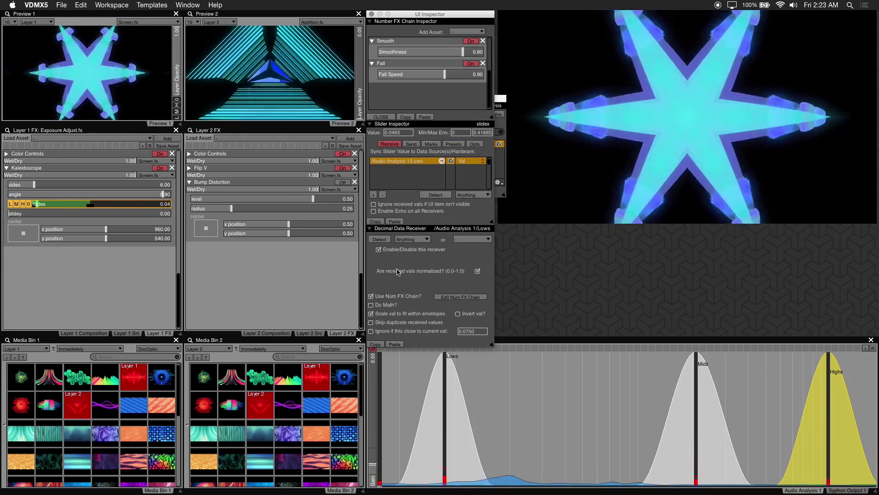
{"action": "left_click", "coordinate": [461, 297]}
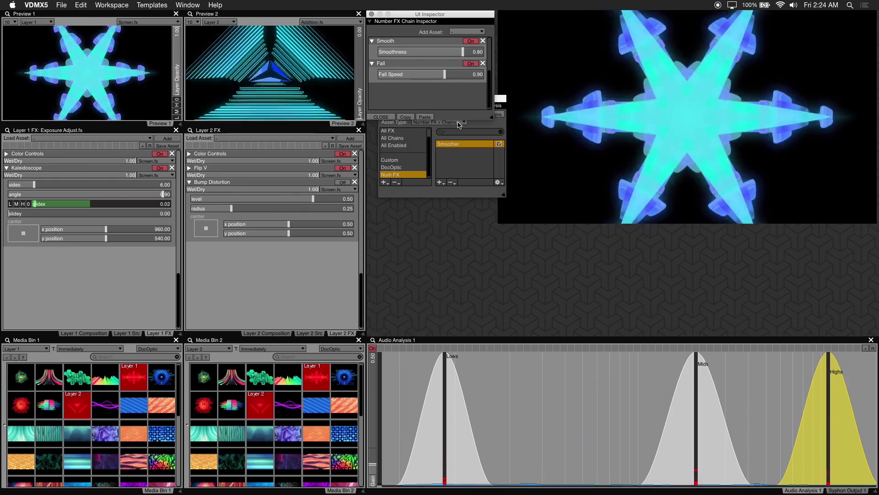
{"action": "left_click", "coordinate": [59, 206]}
{"action": "left_click", "coordinate": [62, 207]}
{"action": "left_click", "coordinate": [63, 209]}
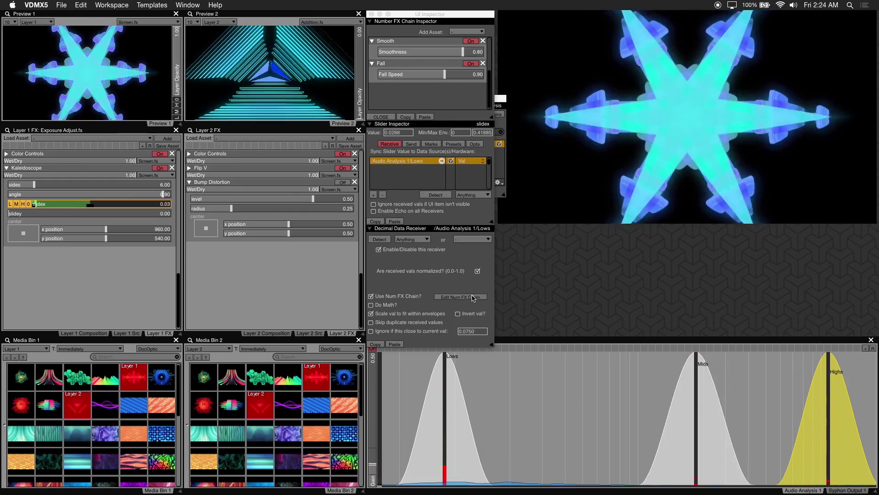
{"action": "left_click", "coordinate": [422, 35]}
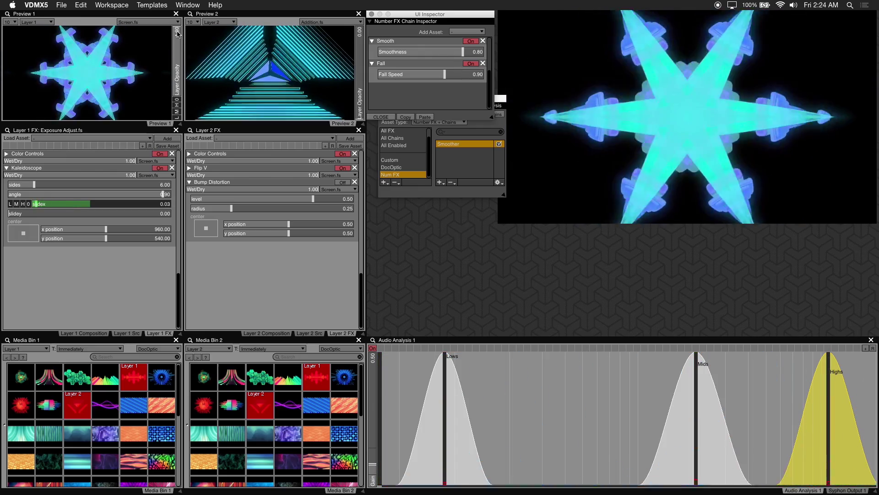
- Halve Layer 1 opacity, set Layer 2 opacity to 1.0, and raise Bump Distortion radius to 0.50
{"action": "left_click", "coordinate": [177, 49]}
{"action": "left_click_drag", "start_coordinate": [177, 50], "coordinate": [179, 64]}
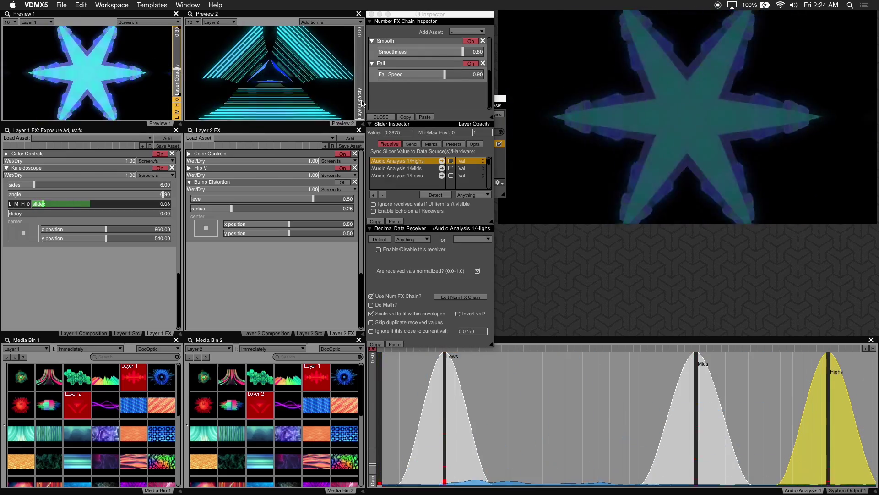
{"action": "left_click", "coordinate": [359, 29]}
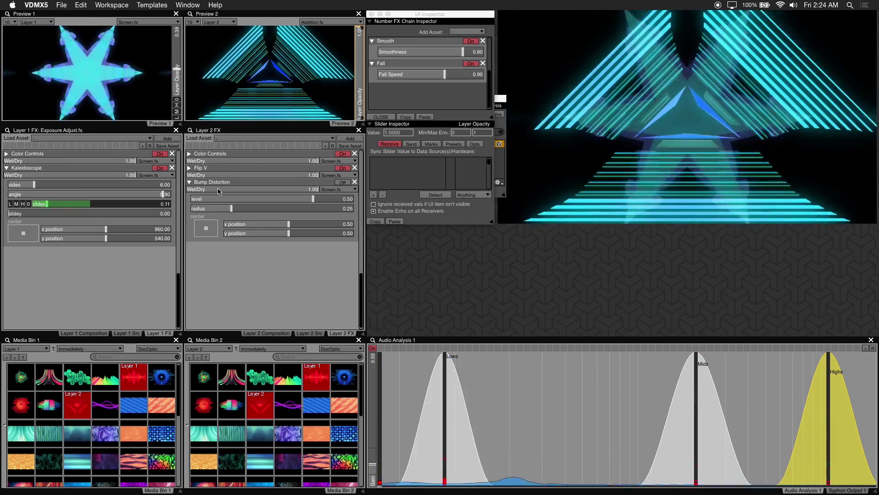
{"action": "left_click_drag", "start_coordinate": [231, 208], "coordinate": [273, 210]}
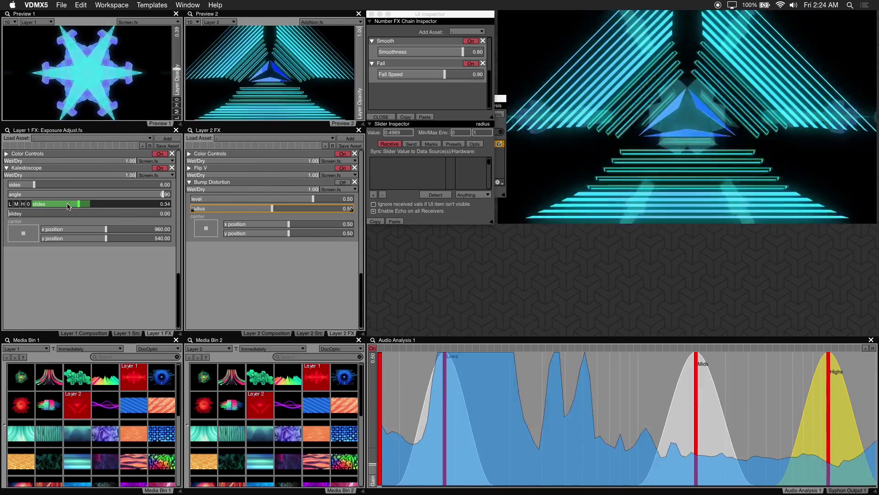
- Paste the audio presets onto Layer 2's Bump Distortion level and switch Bump Distortion on
{"action": "left_click", "coordinate": [68, 206]}
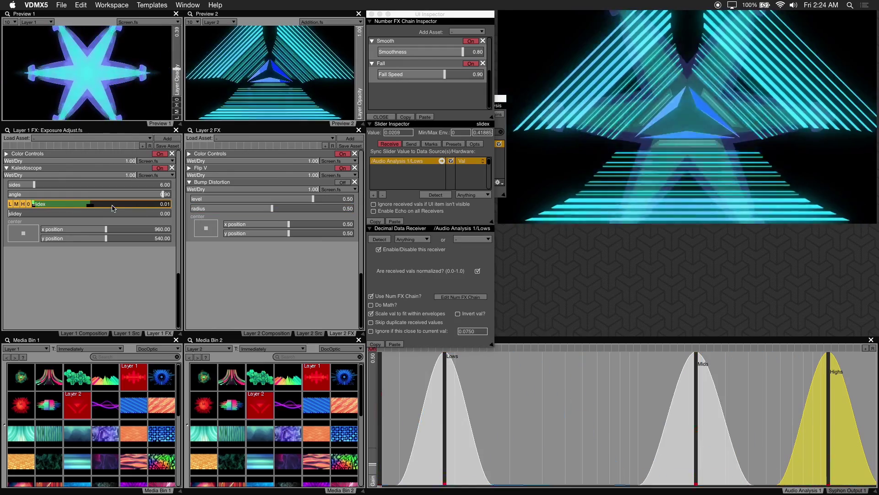
{"action": "left_click", "coordinate": [454, 145]}
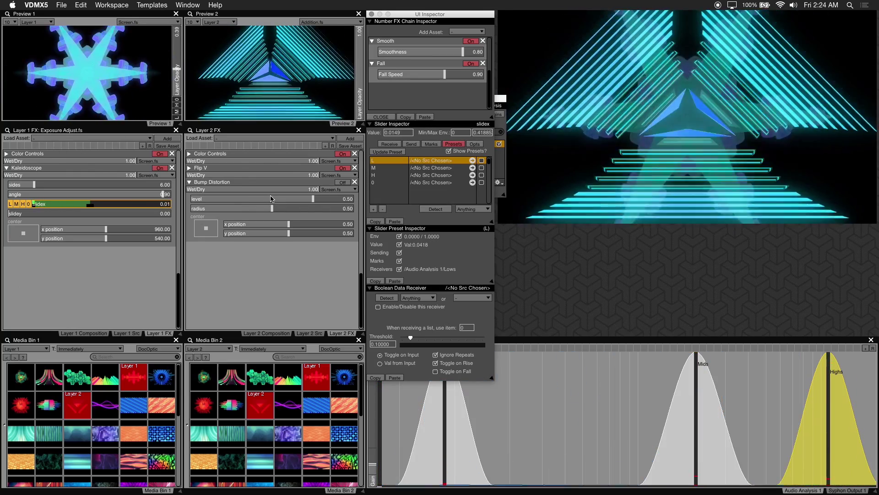
{"action": "left_click", "coordinate": [238, 201]}
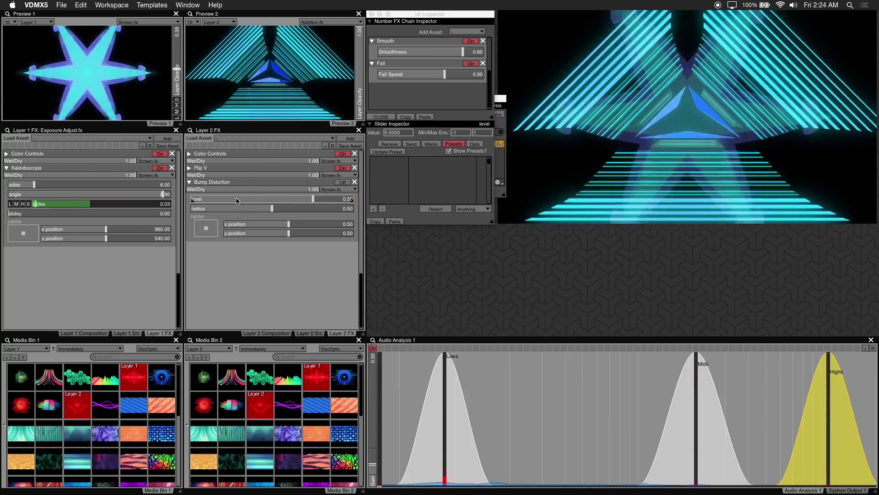
{"action": "left_click", "coordinate": [401, 220]}
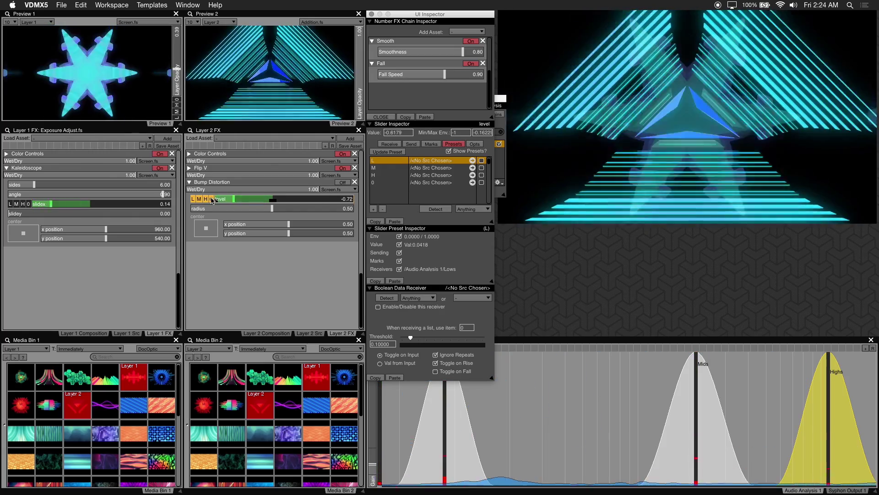
{"action": "left_click", "coordinate": [344, 183]}
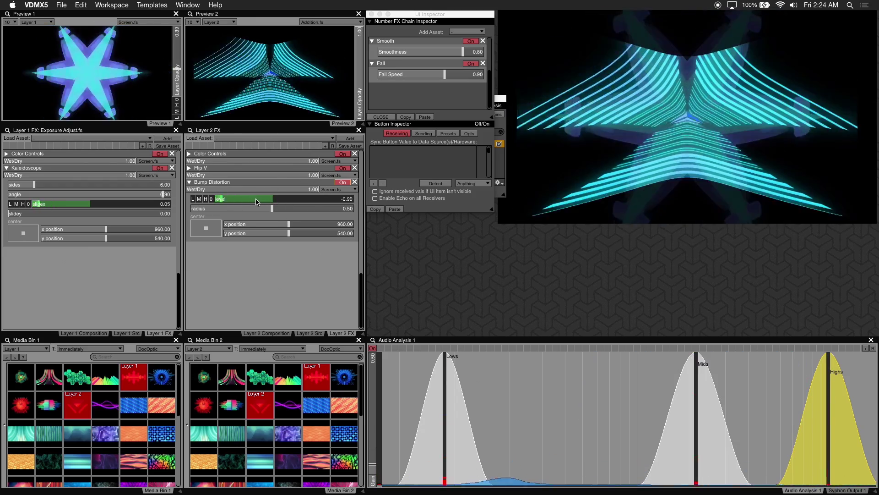
- Set the Bump Distortion level's Min Env to about 0.055 and Max Env to about 0.35
{"action": "left_click", "coordinate": [235, 201]}
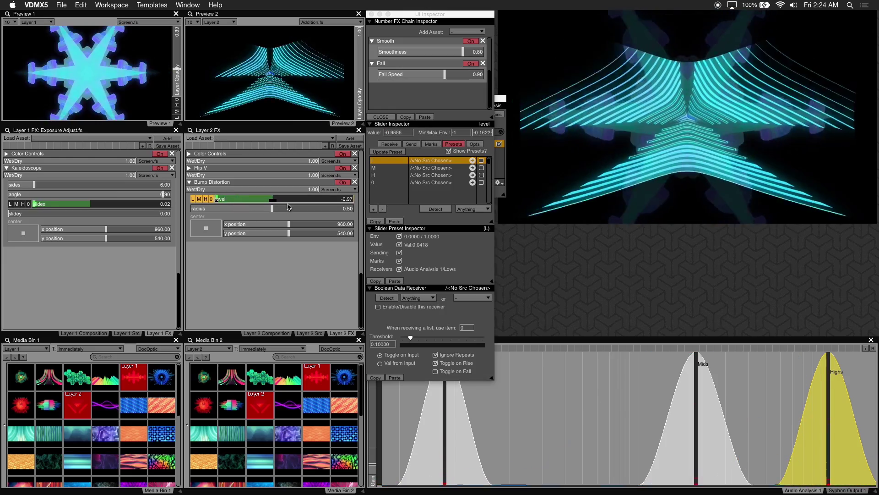
{"action": "left_click", "coordinate": [463, 132]}
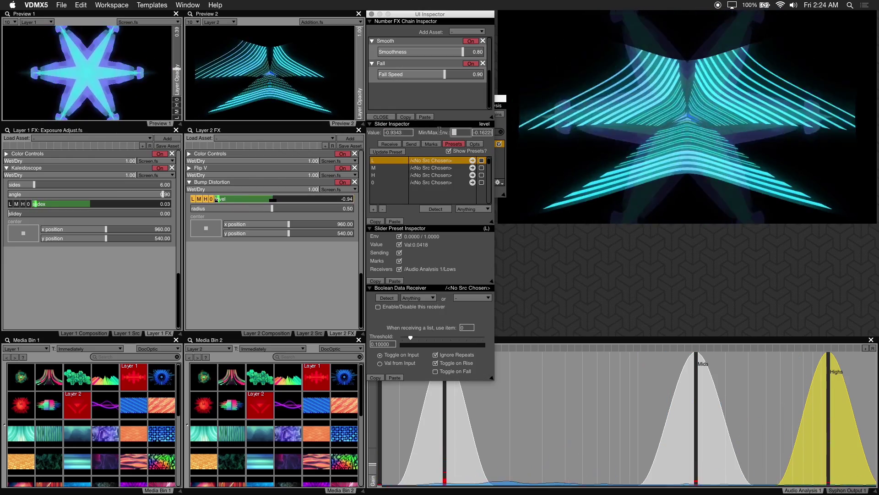
{"action": "type", "text": "0"}
{"action": "key", "text": "Return"}
{"action": "left_click", "coordinate": [466, 132]}
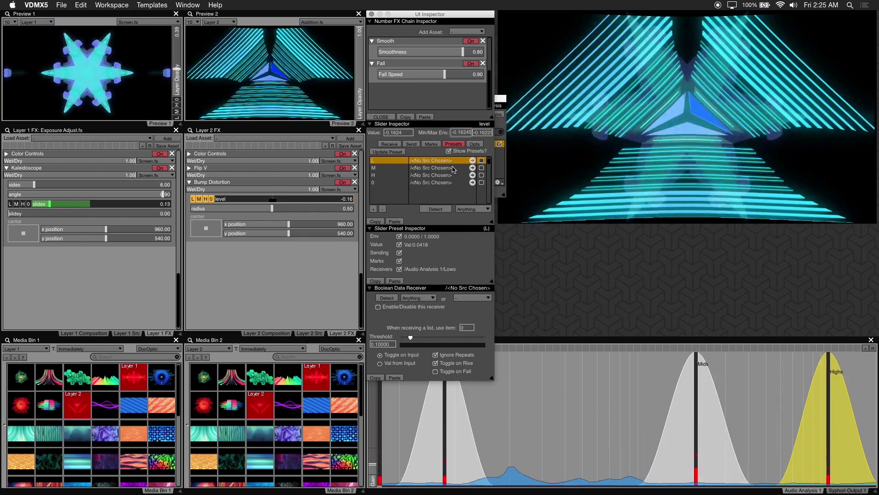
{"action": "left_click", "coordinate": [481, 132]}
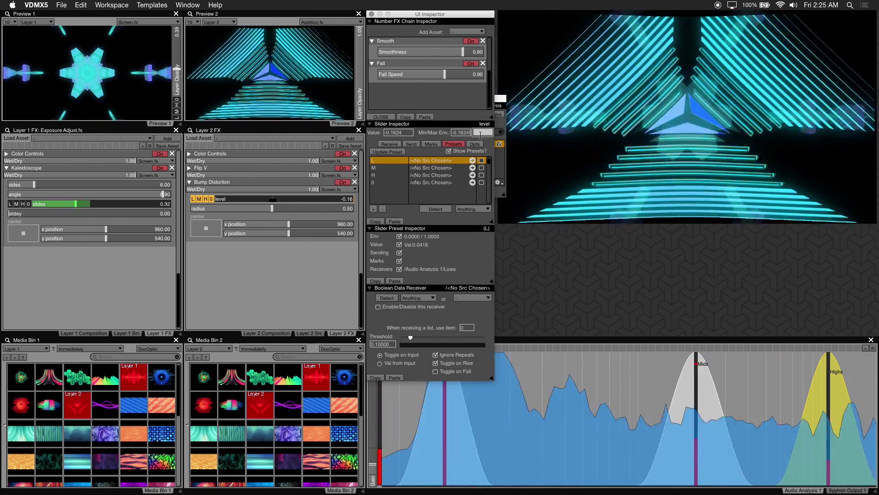
{"action": "type", "text": "1"}
{"action": "key", "text": "Return"}
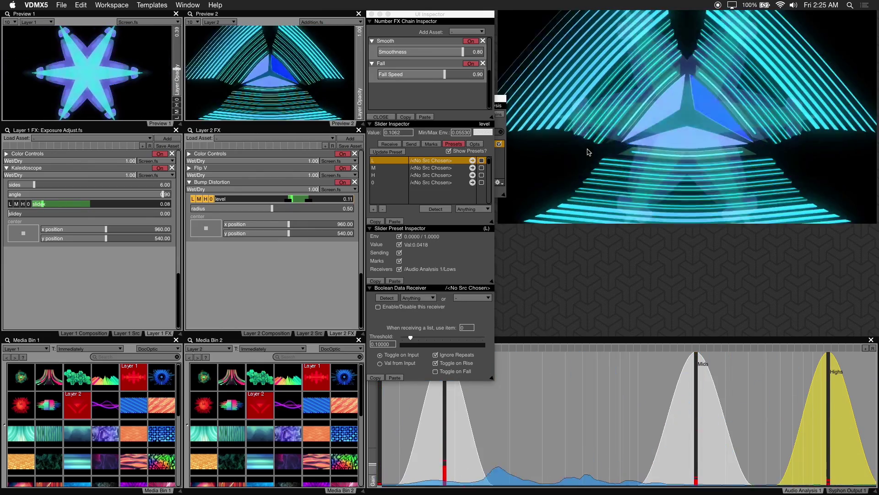
- Review the level's audio receiver settings and open its Edit Num FX smoothing chain
{"action": "left_click", "coordinate": [297, 201]}
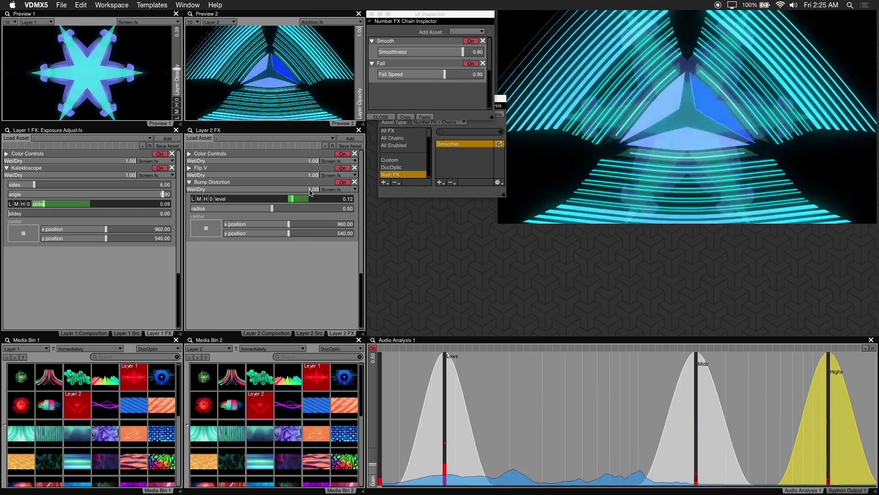
{"action": "left_click", "coordinate": [309, 198]}
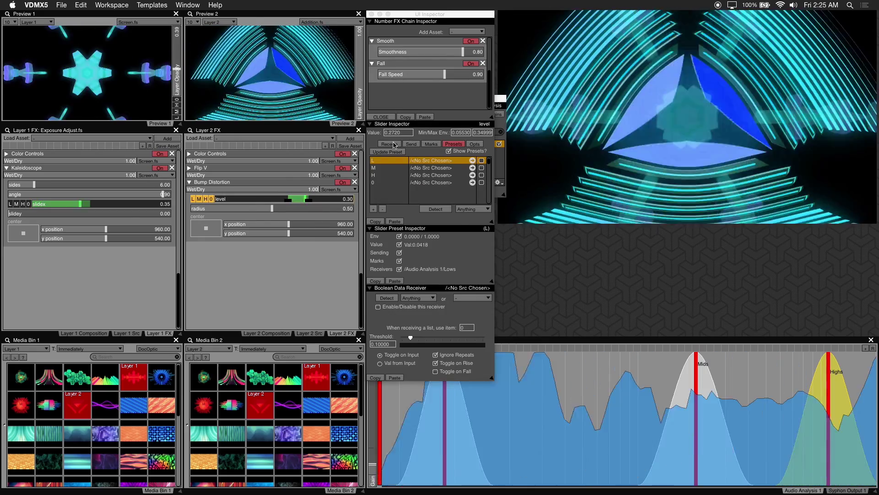
{"action": "left_click", "coordinate": [390, 144]}
{"action": "left_click", "coordinate": [460, 297]}
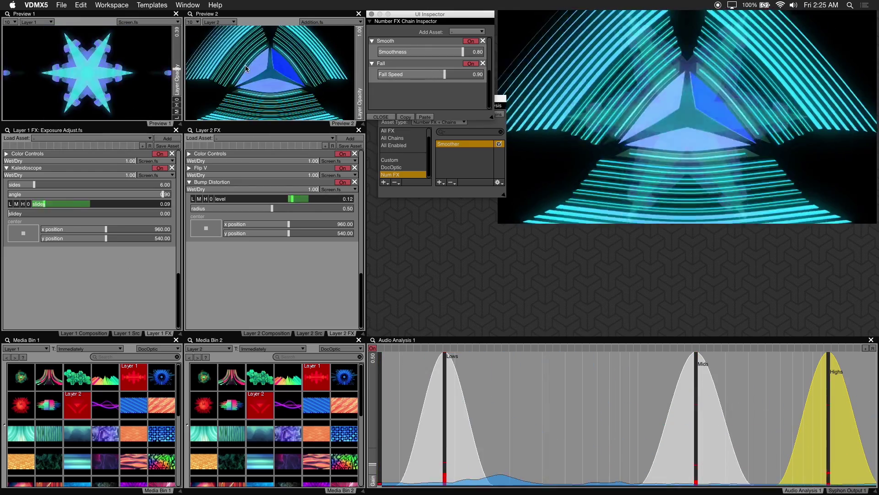
{"action": "left_click", "coordinate": [180, 70]}
- Open Output Options and switch the output to Fullscreen on Display 0
{"action": "key", "text": "super+shift+o"}
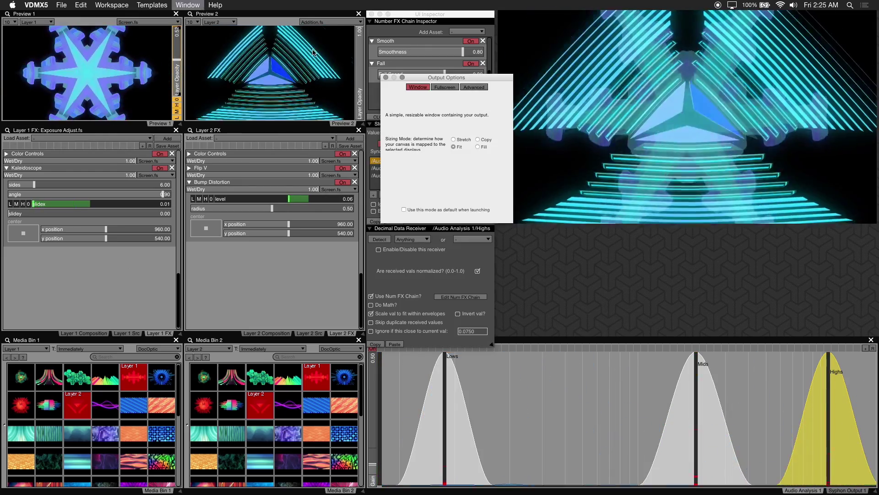
{"action": "left_click", "coordinate": [445, 87]}
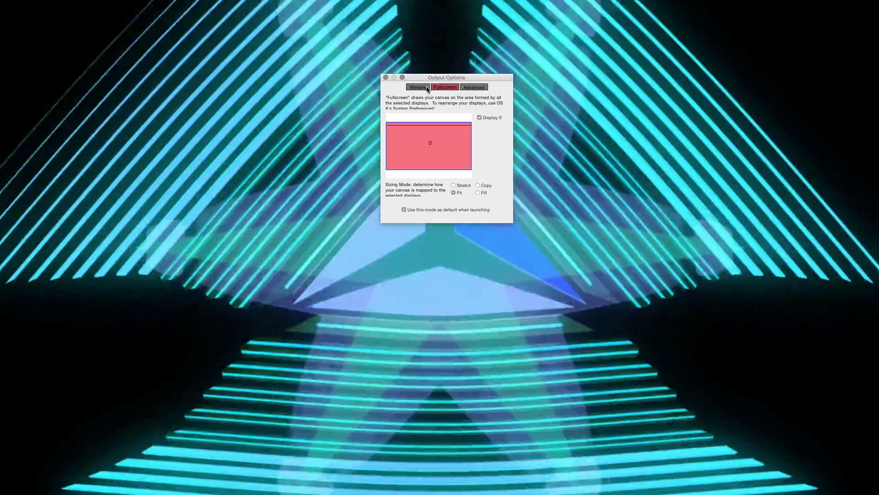